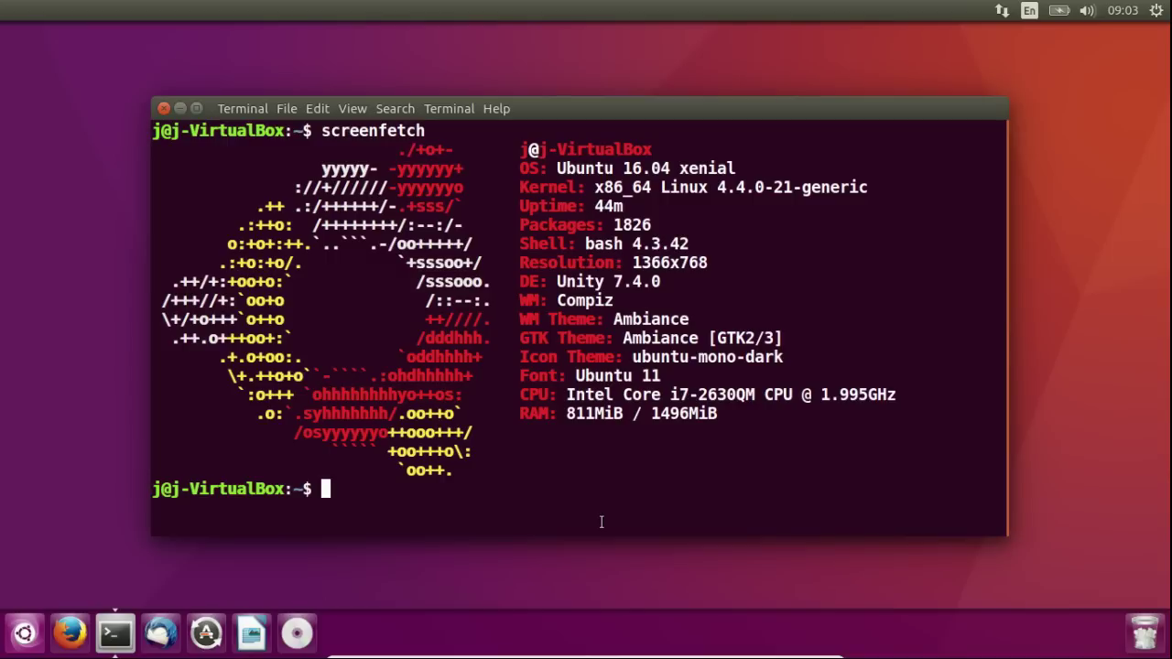
# Launch Software Updater from a 'software' Dash search and minimize its update-check window.
pyautogui.doubleClick(706, 169)
pyautogui.click(701, 188)
pyautogui.click(16, 648)
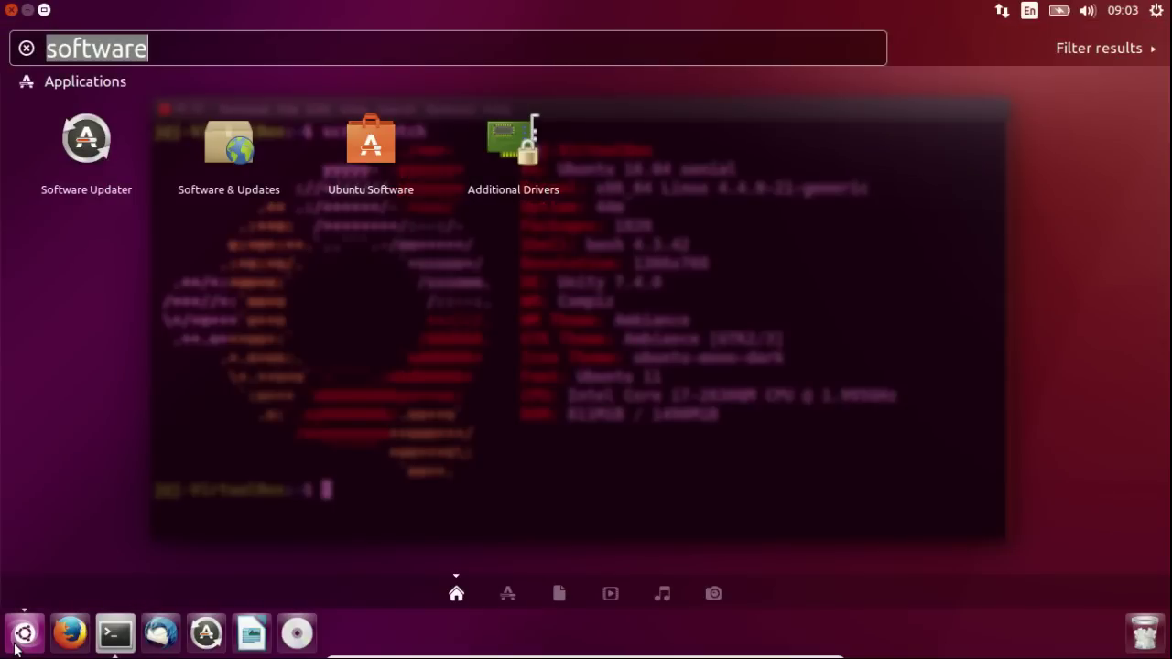
pyautogui.write('software')
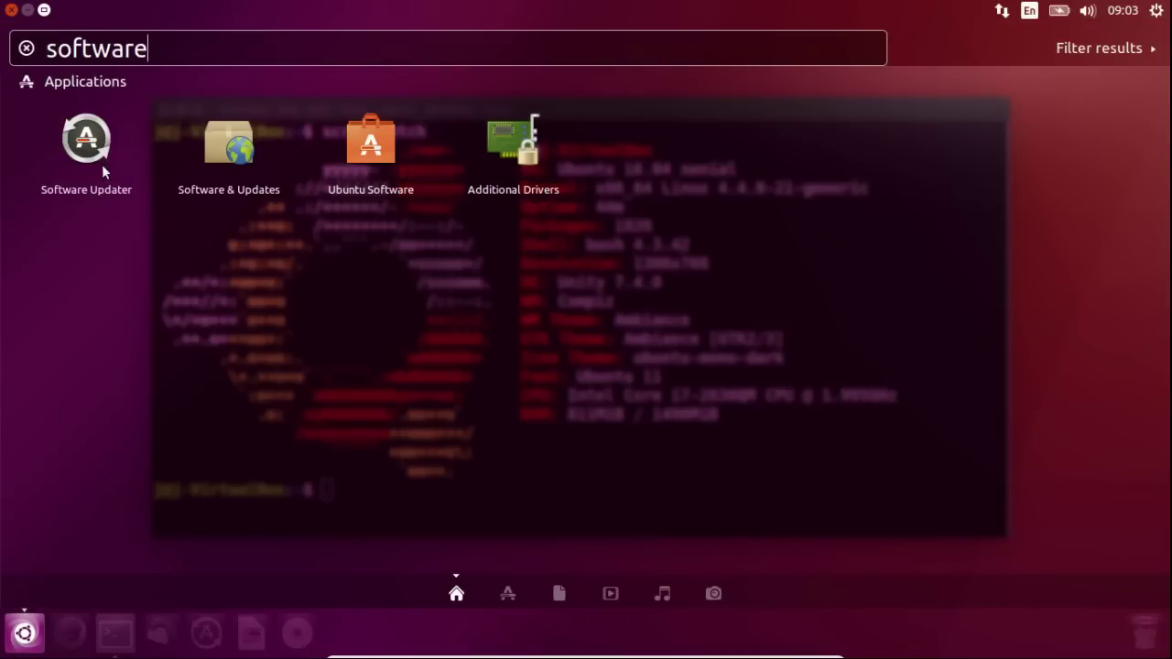
pyautogui.click(103, 159)
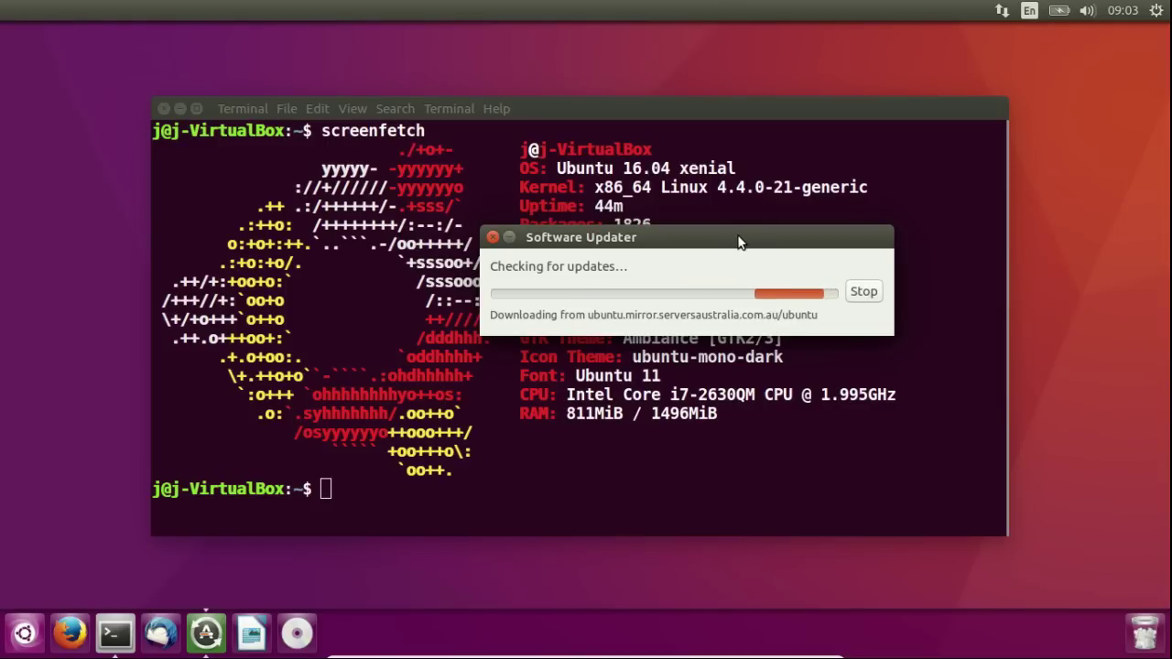
pyautogui.moveTo(739, 241); pyautogui.dragTo(733, 249)
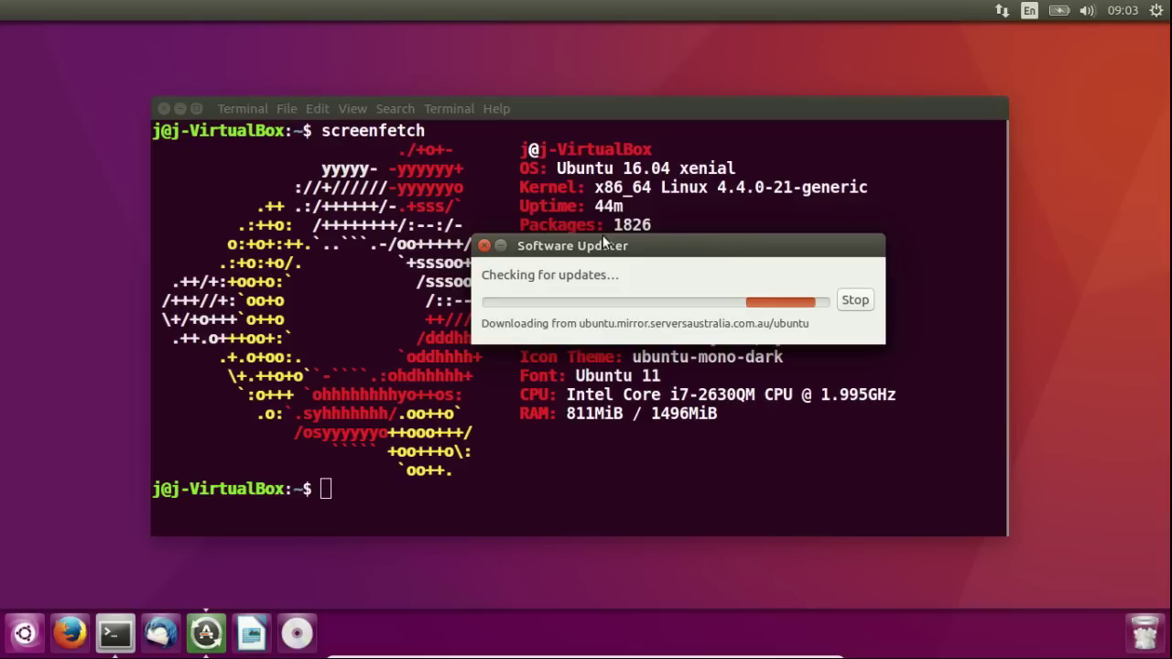
pyautogui.click(501, 247)
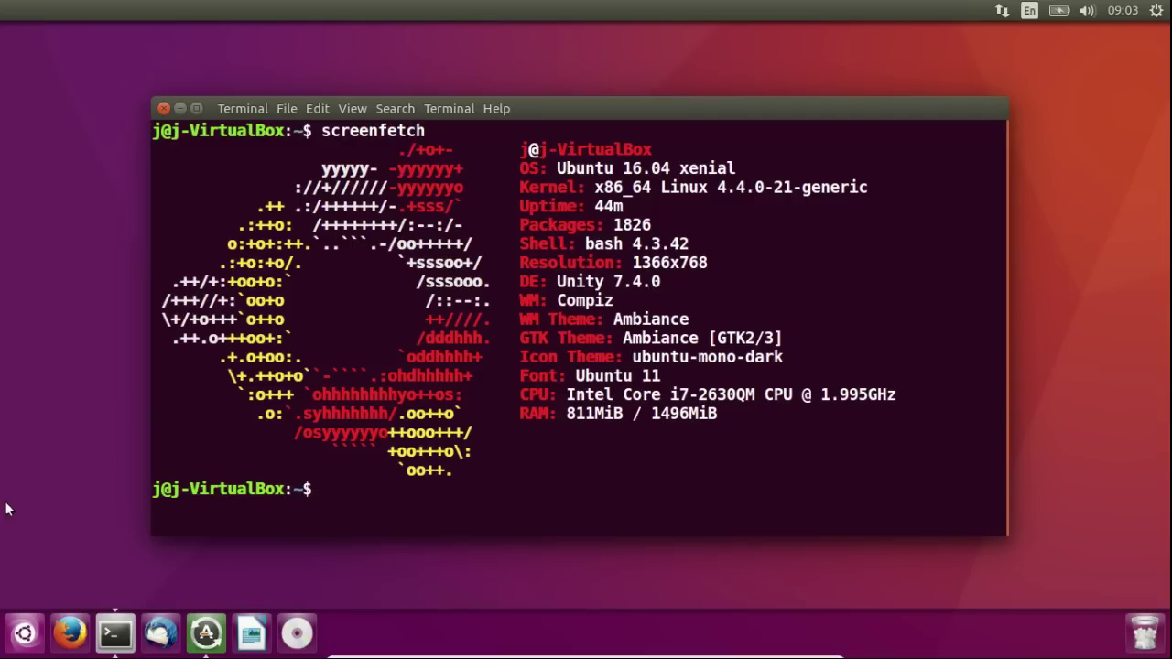
pyautogui.click(25, 641)
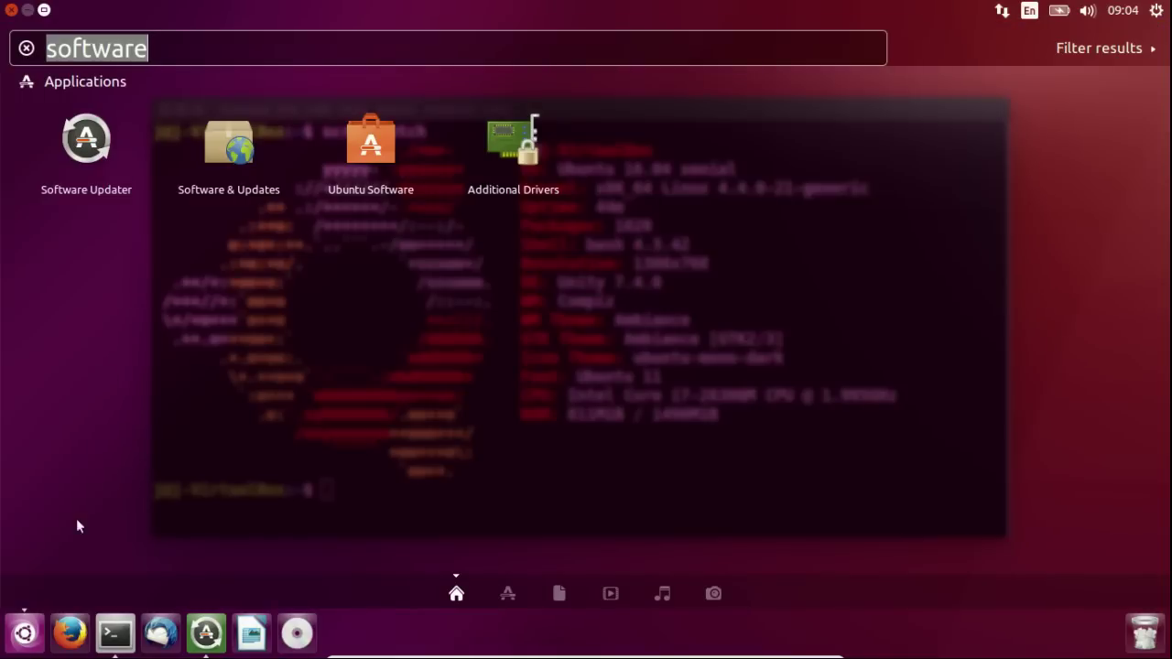
pyautogui.click(241, 165)
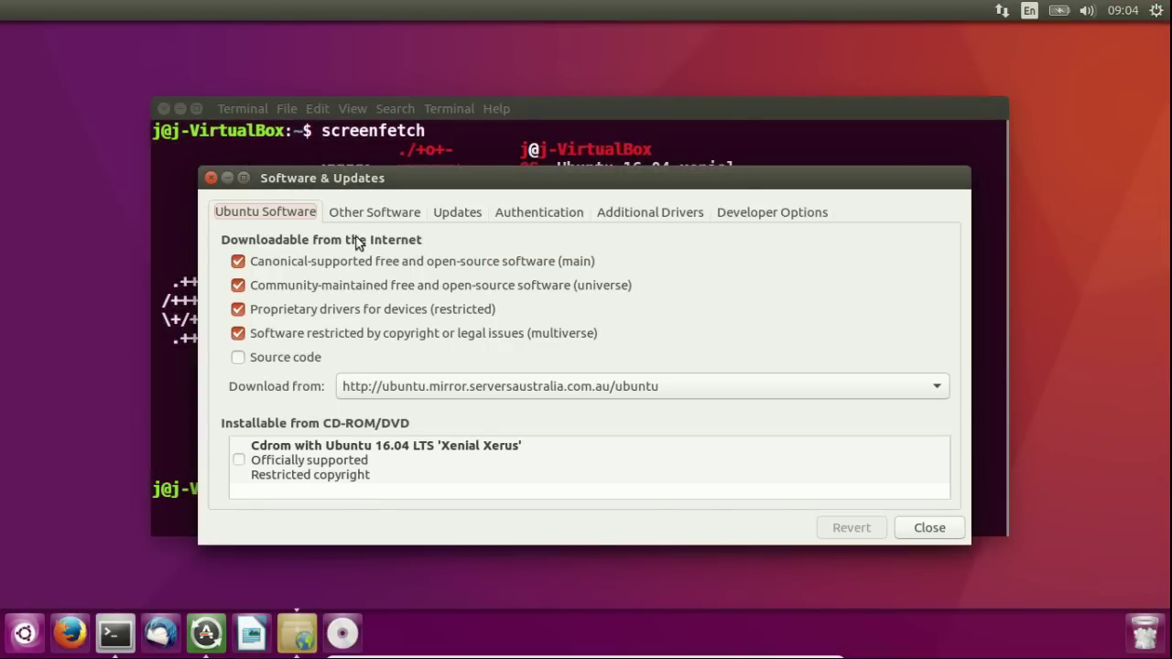
pyautogui.click(631, 386)
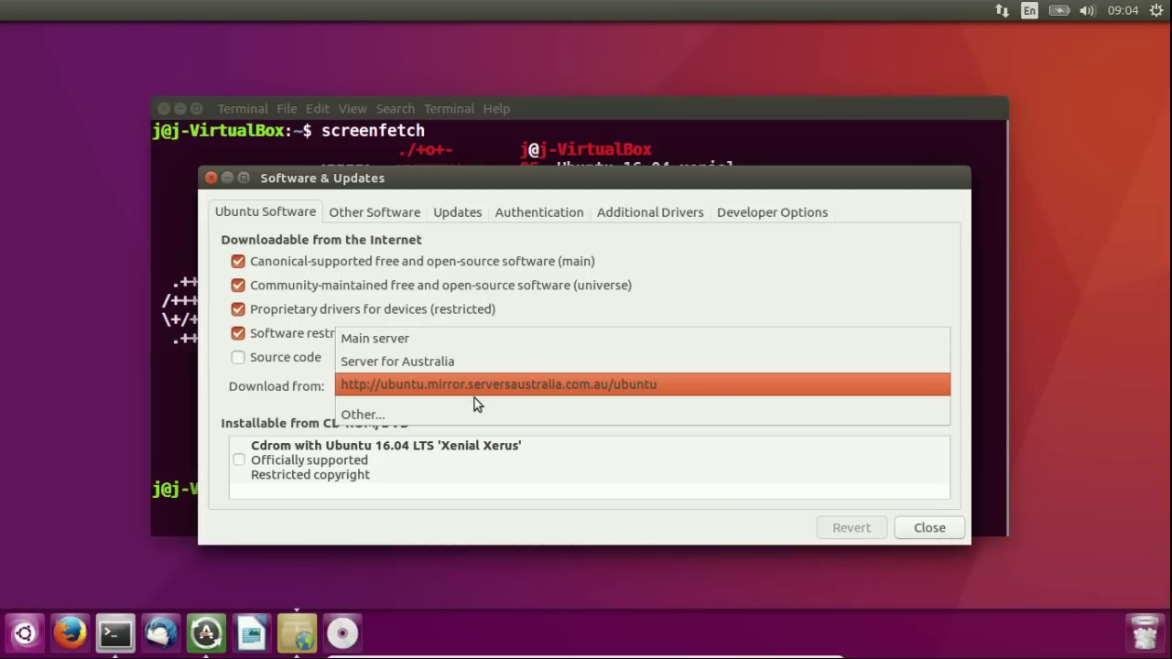
pyautogui.click(388, 419)
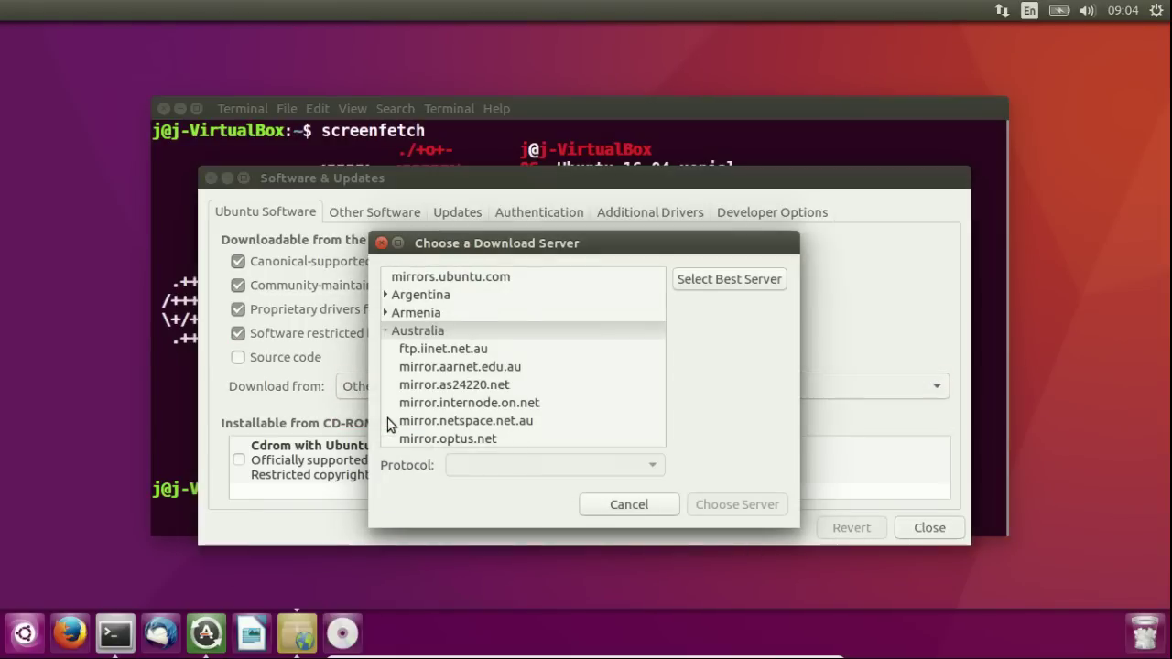
pyautogui.click(703, 283)
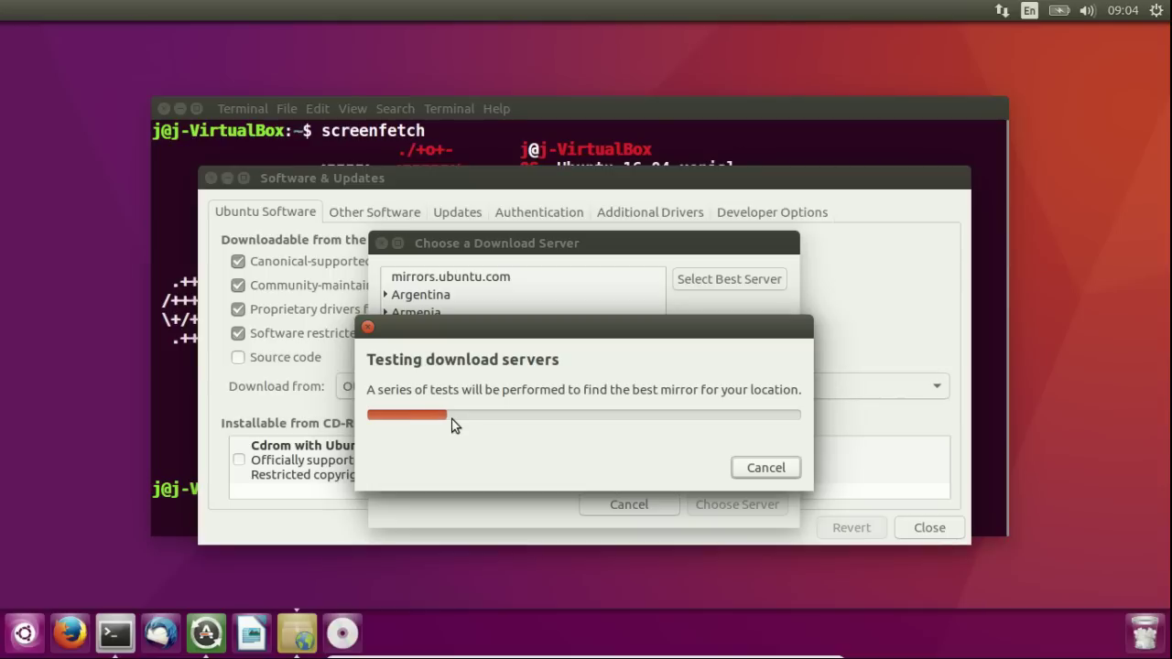
pyautogui.click(774, 468)
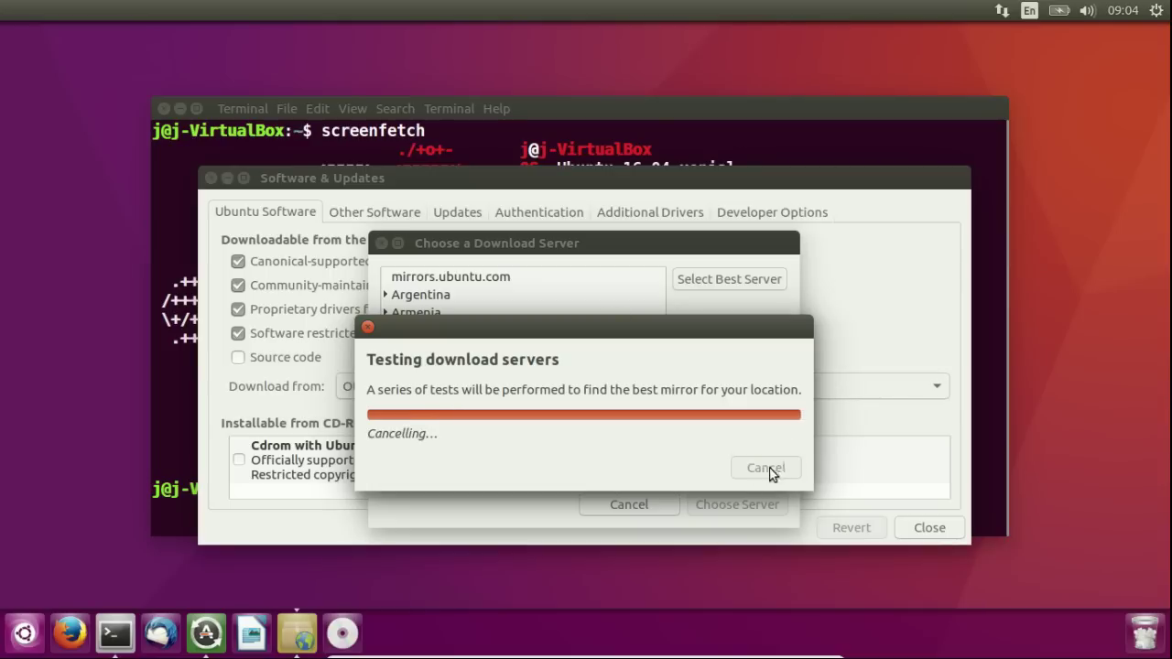
pyautogui.click(748, 448)
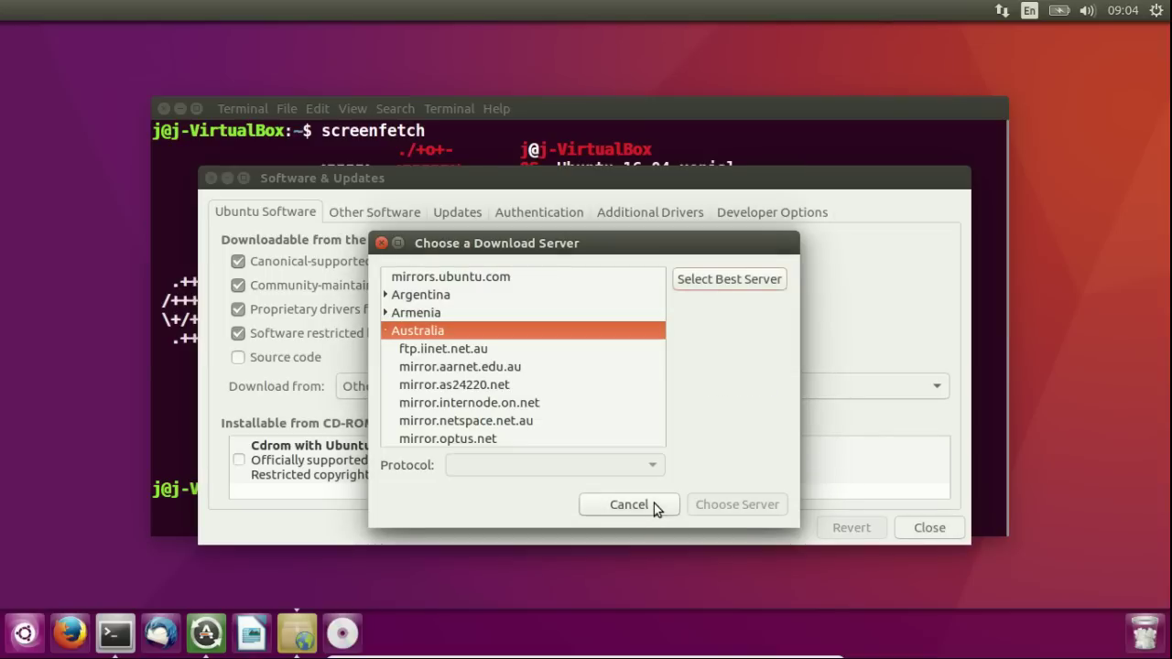
pyautogui.click(651, 507)
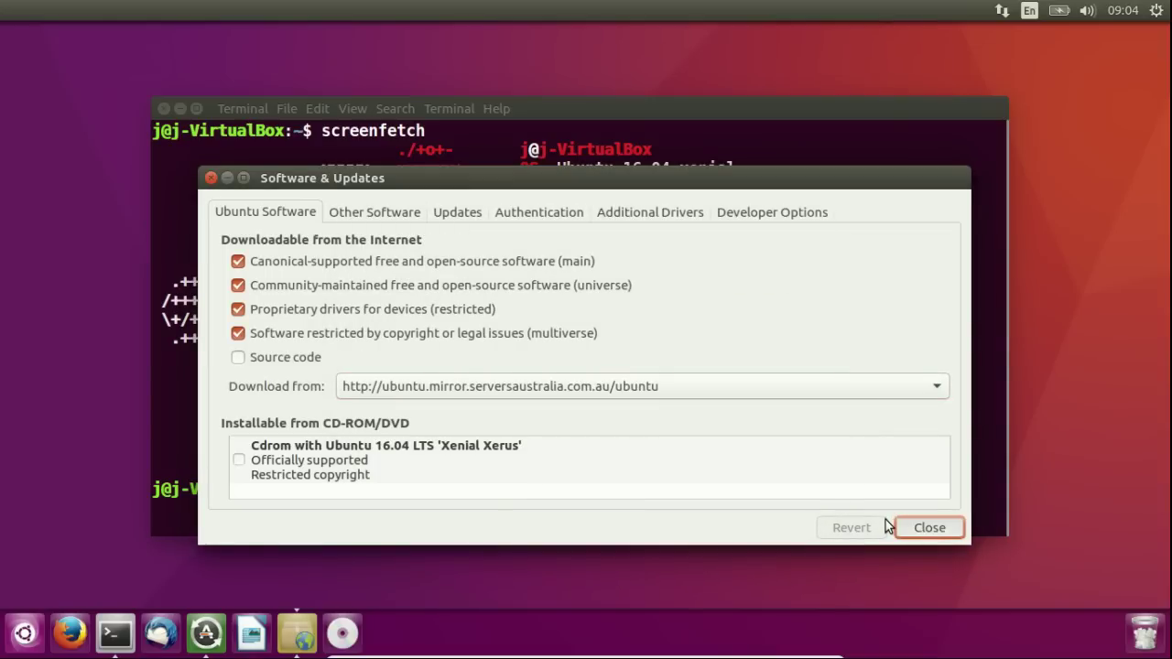
pyautogui.click(929, 527)
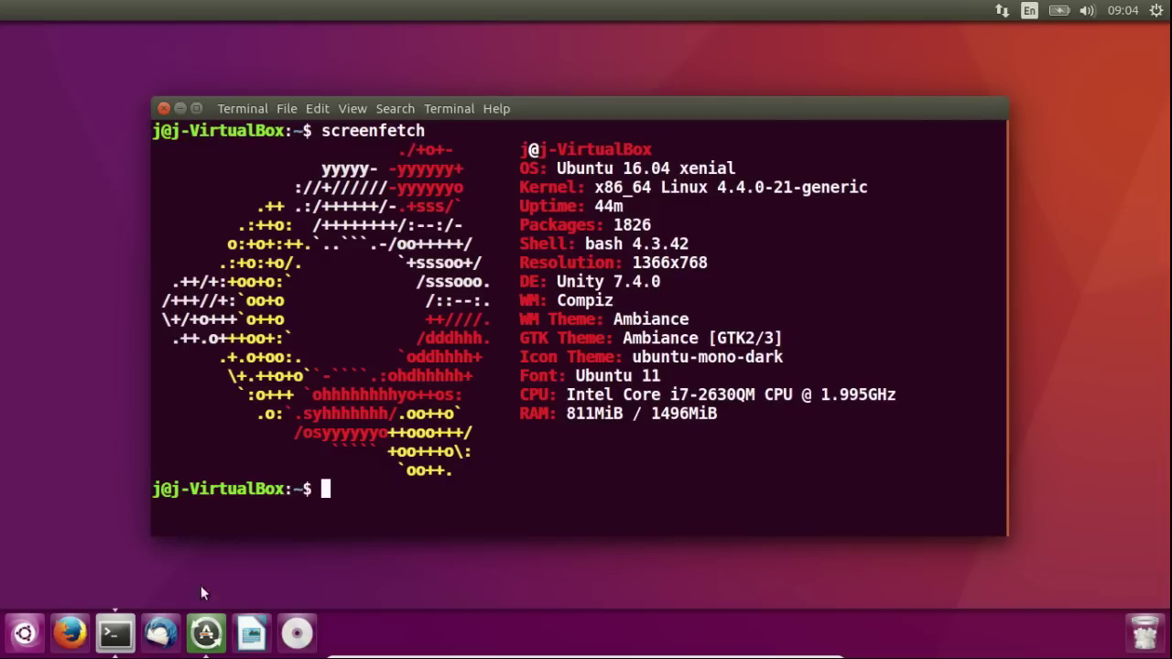
# Open a new Terminal window from the Dash and place it over the screenfetch terminal.
pyautogui.click(27, 634)
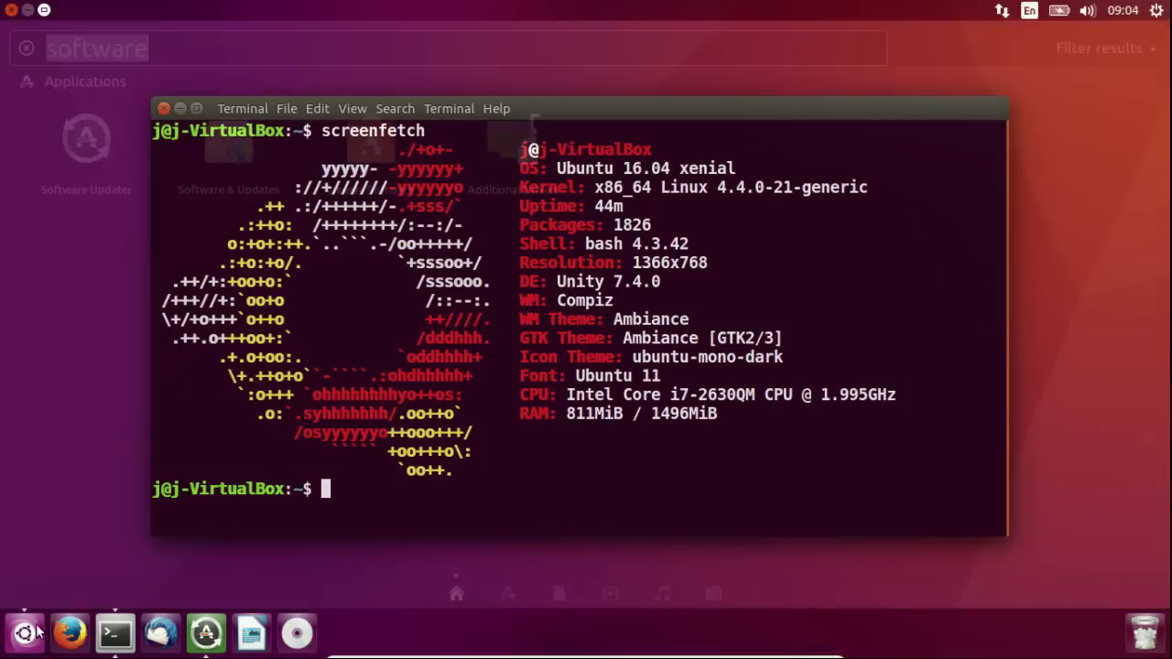
pyautogui.write('terminal')
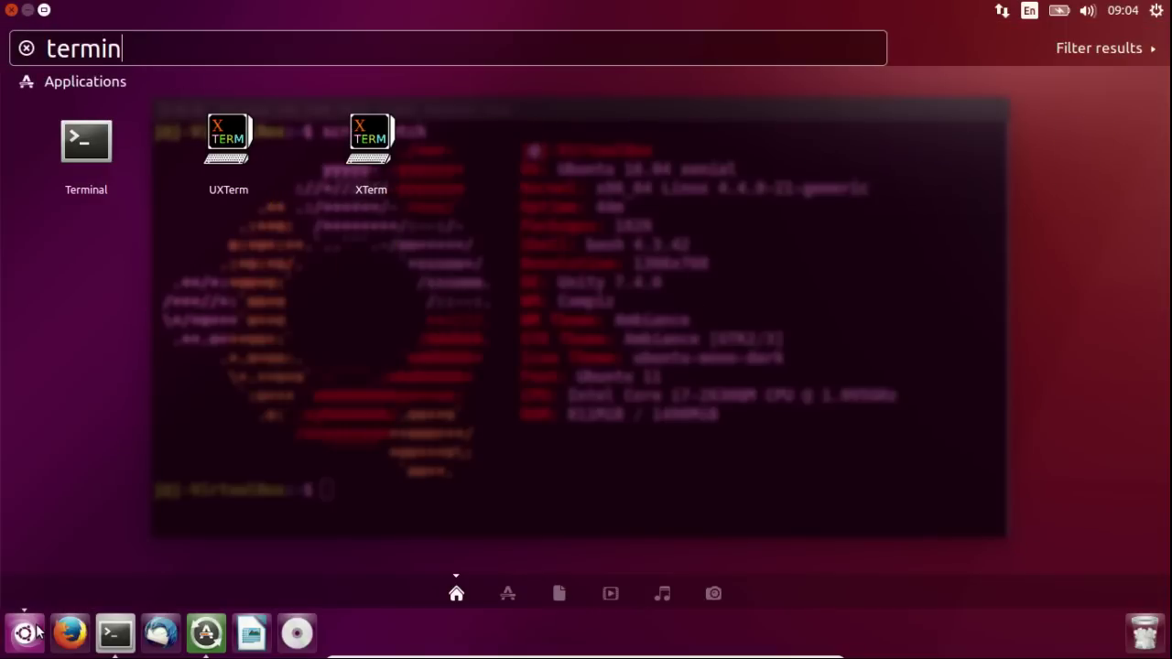
pyautogui.click(81, 158)
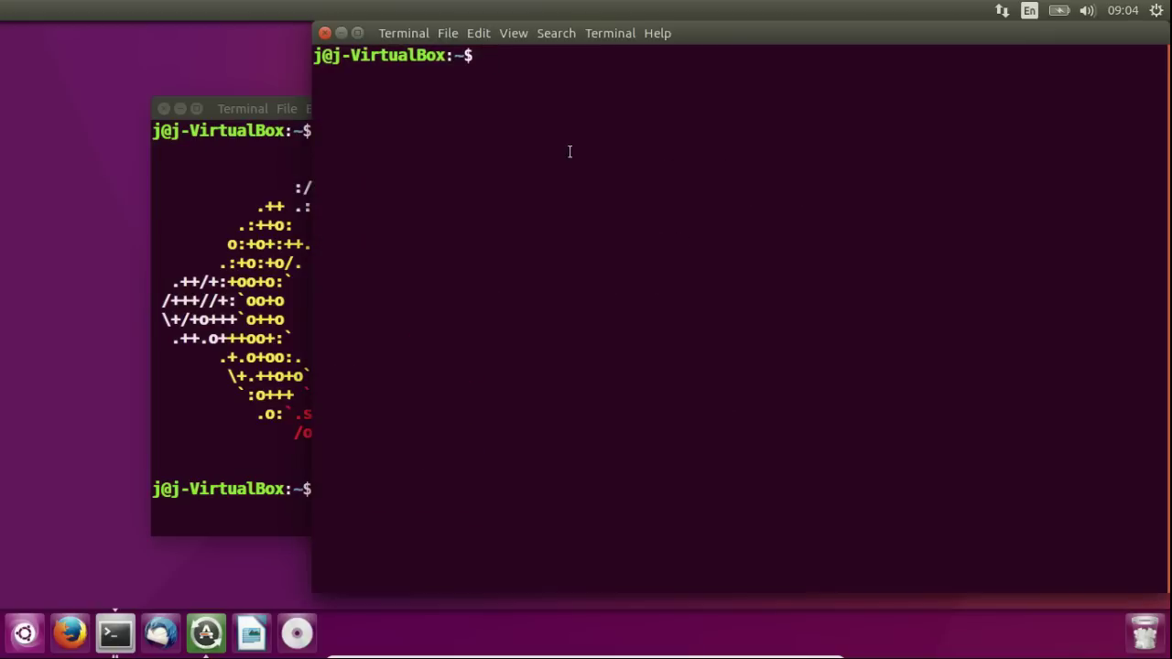
pyautogui.moveTo(675, 22); pyautogui.dragTo(591, 134)
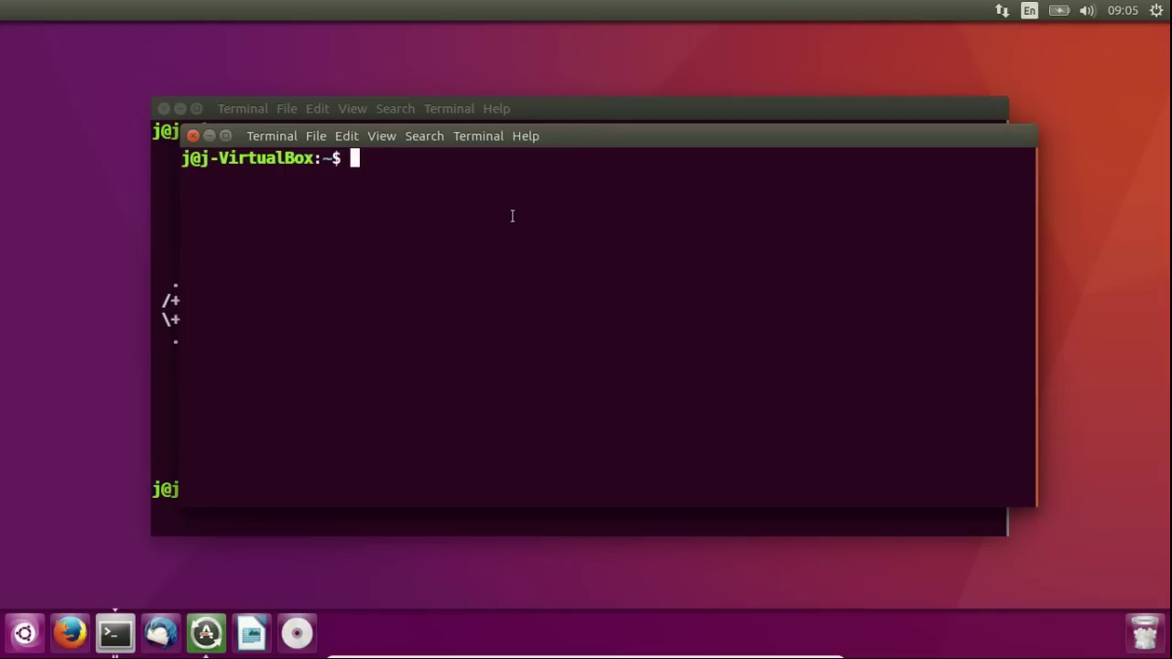
# Run sudo apt install ubuntu-restricted-extras, see it is already newest, then close that terminal.
pyautogui.write('sudo apt ins')
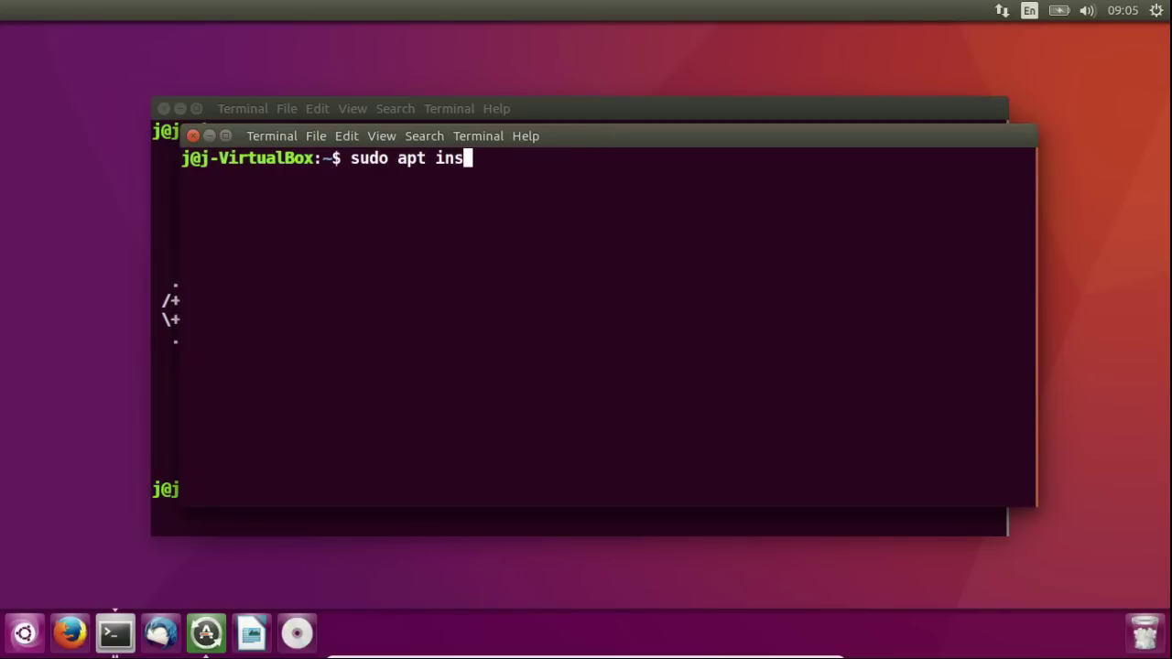
pyautogui.write('tall ubntu')
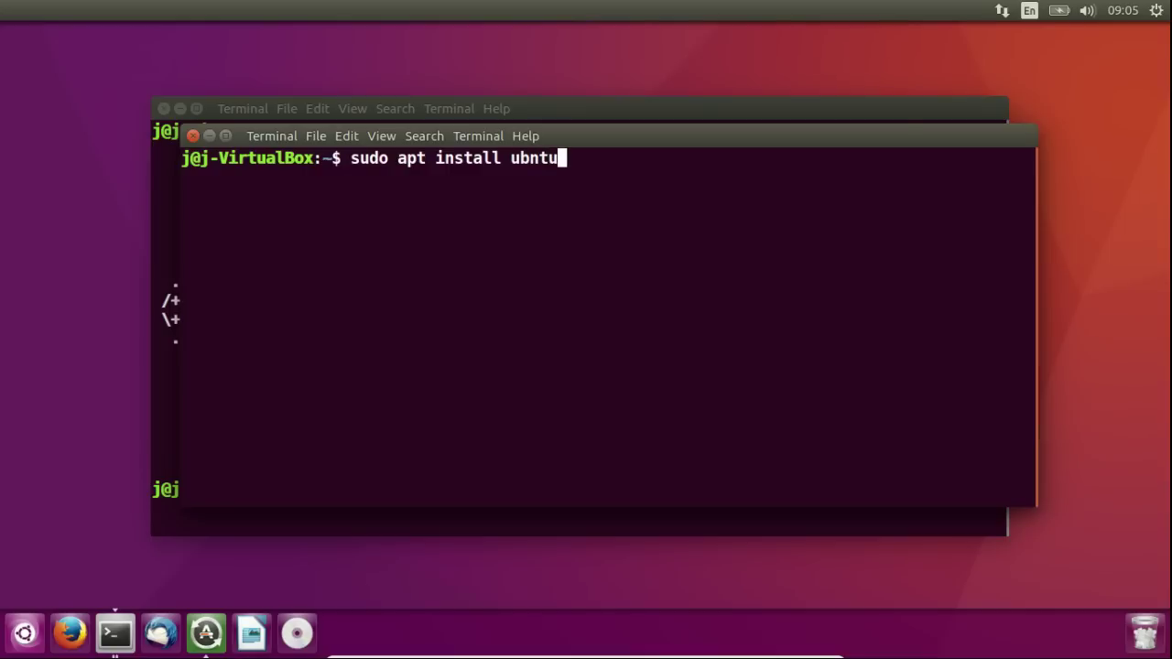
pyautogui.press('BackSpace')
pyautogui.press('BackSpace')
pyautogui.press('BackSpace')
pyautogui.write('untu-restricted-')
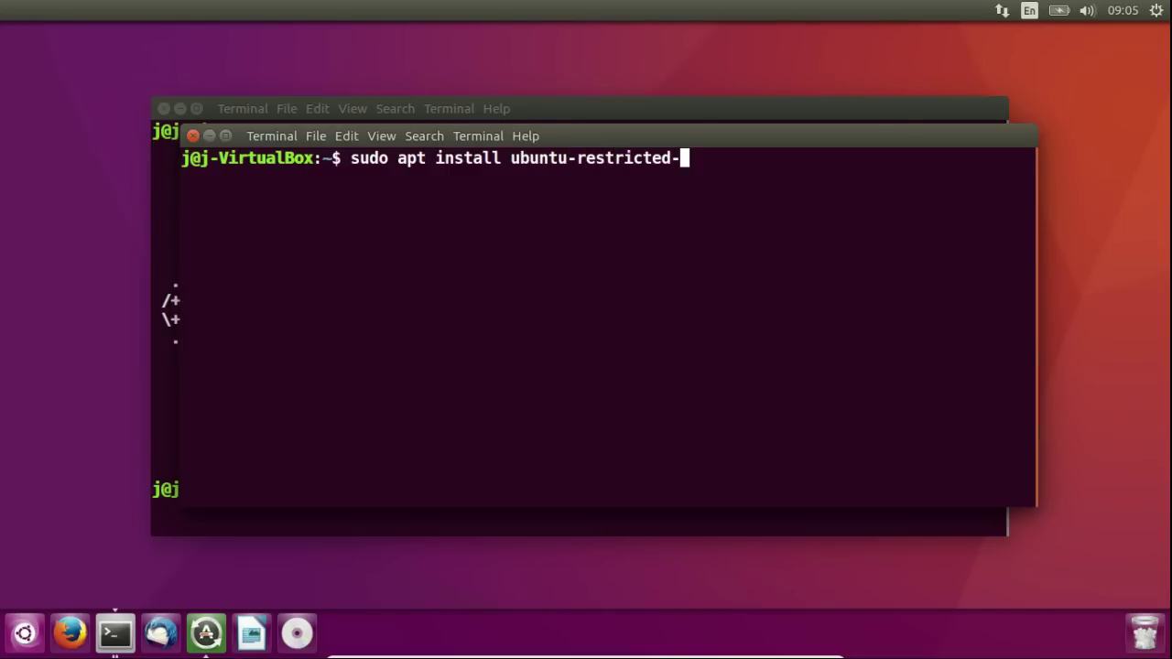
pyautogui.write('extras')
pyautogui.press('Return')
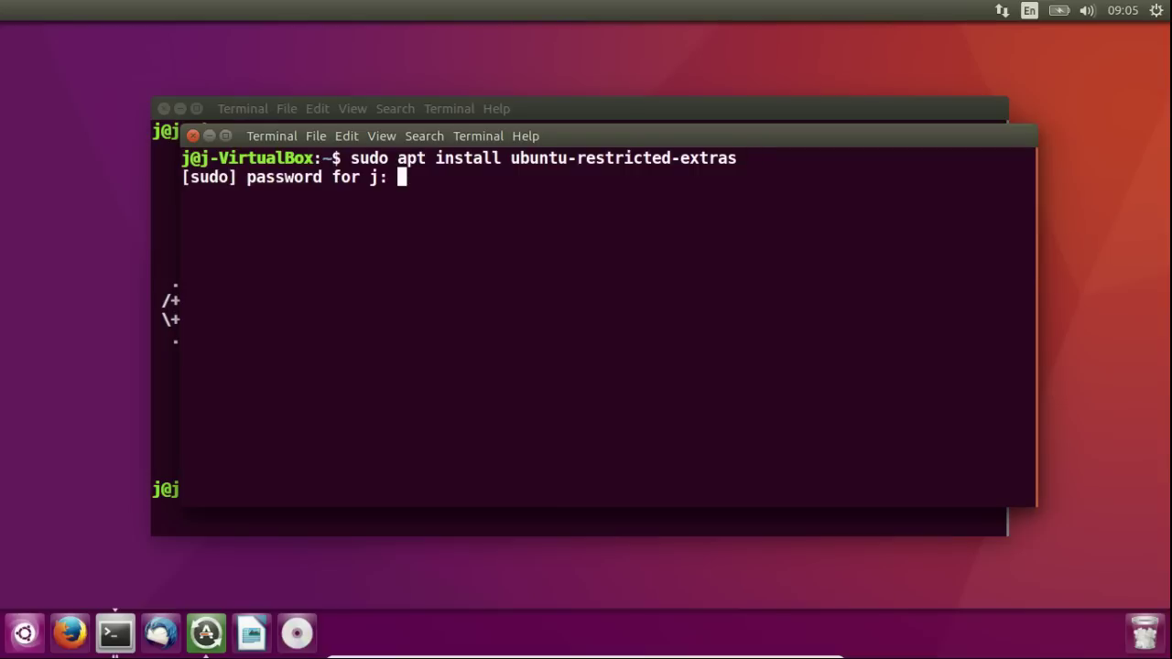
pyautogui.press('Return')
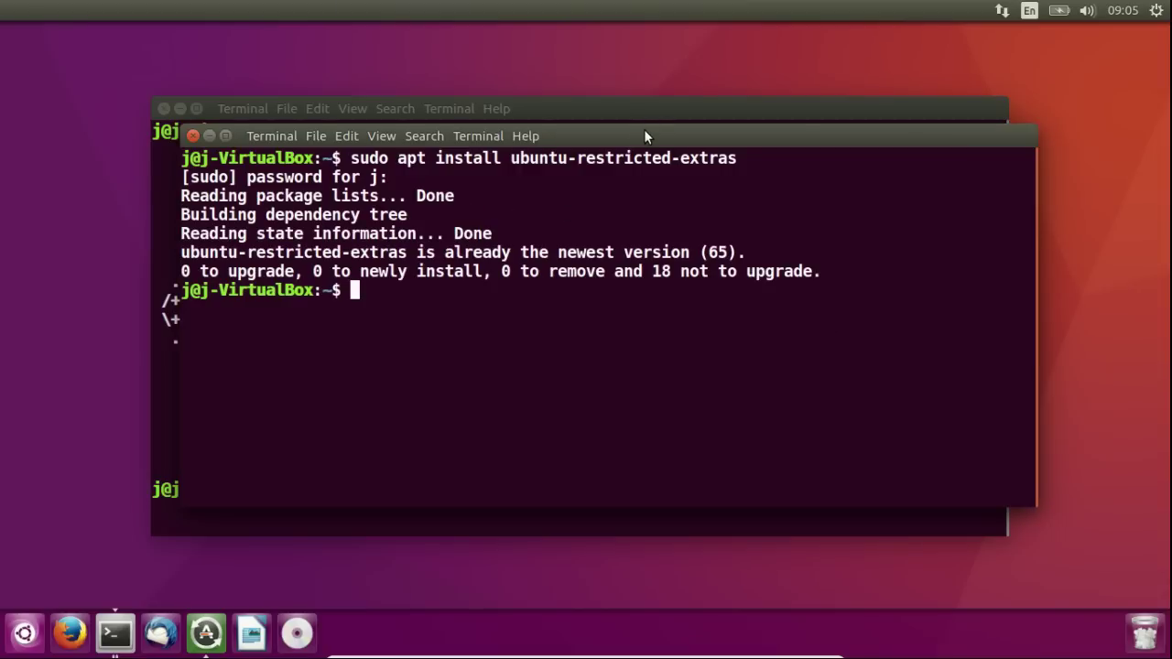
pyautogui.moveTo(645, 135); pyautogui.dragTo(602, 144)
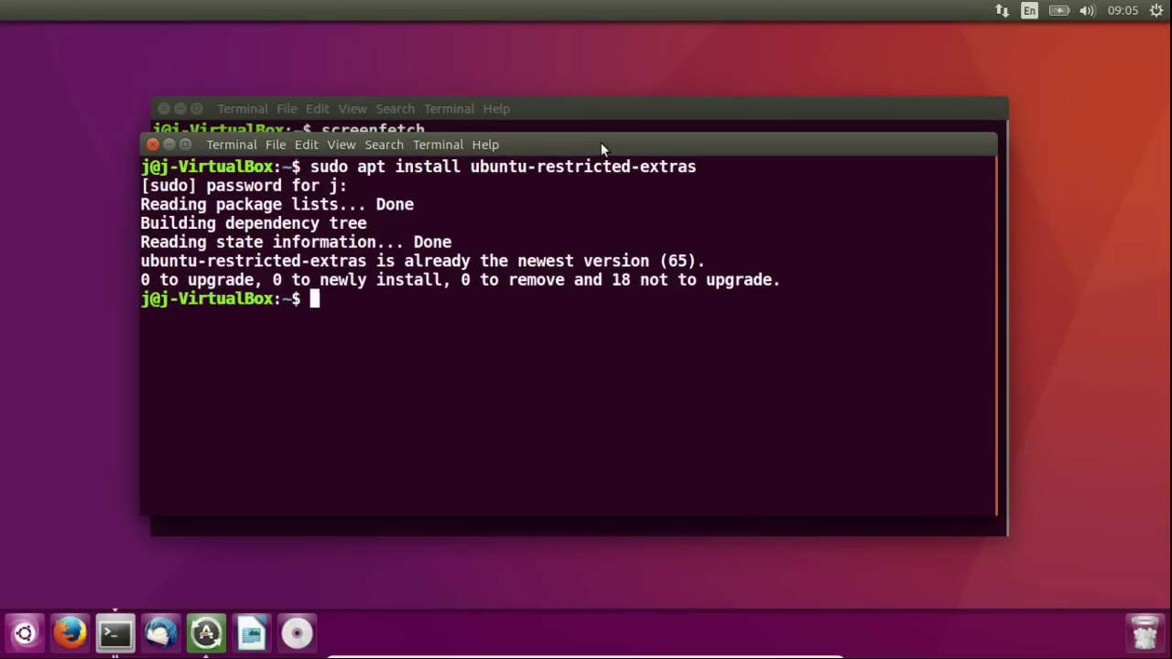
pyautogui.click(153, 143)
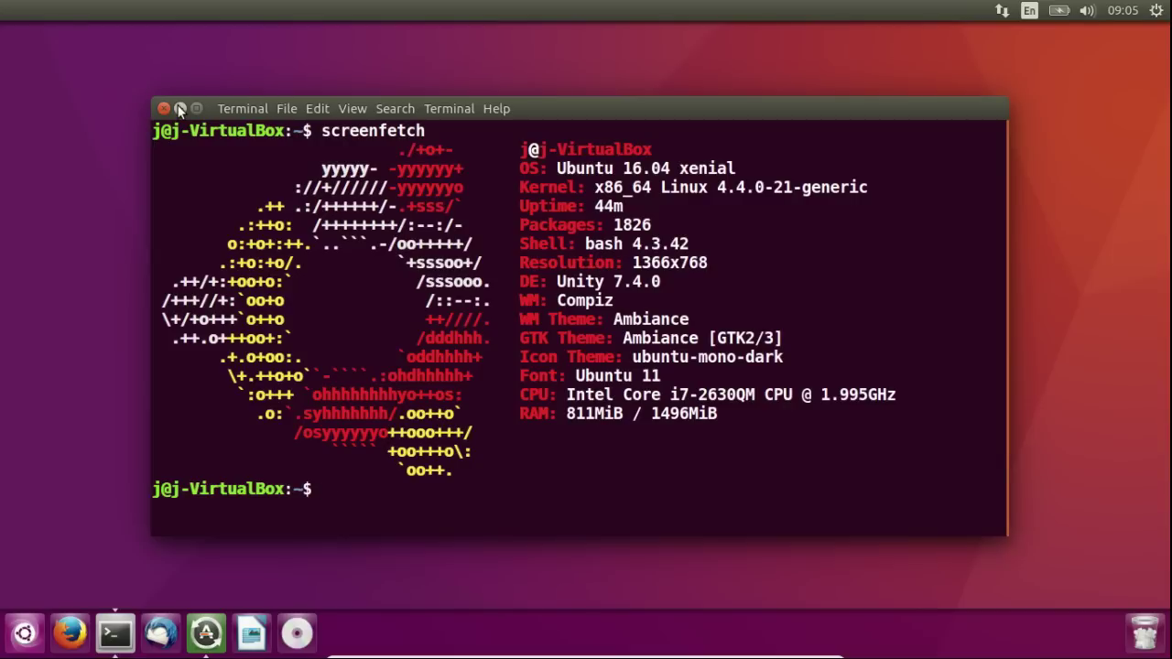
# Launch Unity Tweak Tool from a 'unity' Dash search and dismiss the Dash to show its Overview.
pyautogui.click(24, 641)
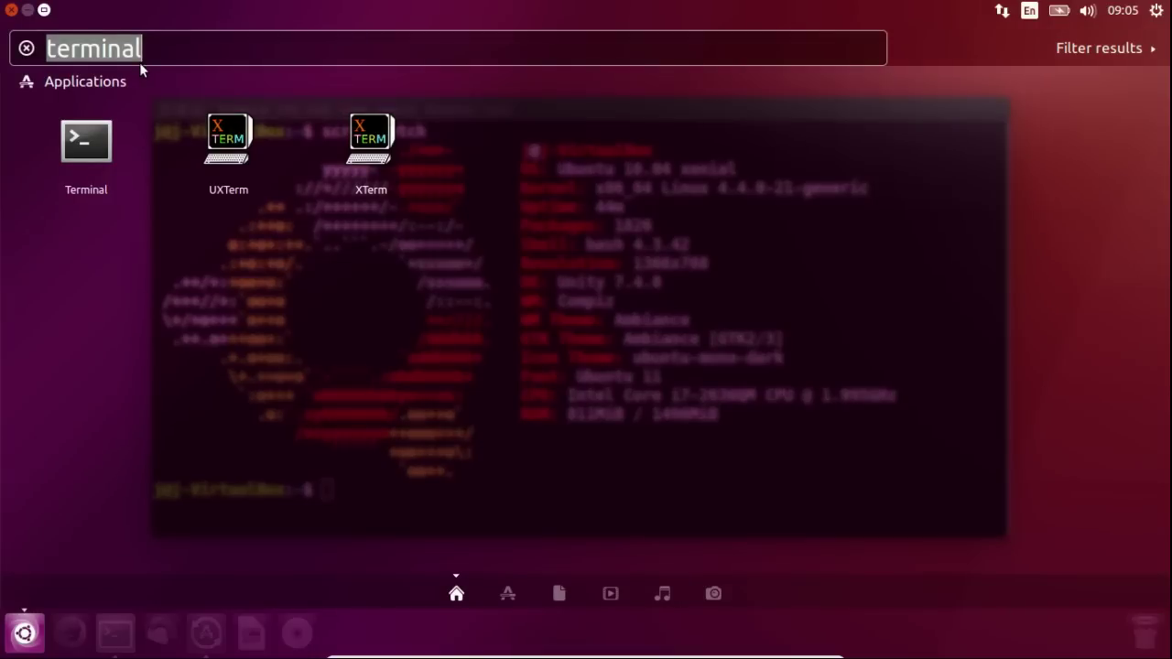
pyautogui.write('unity')
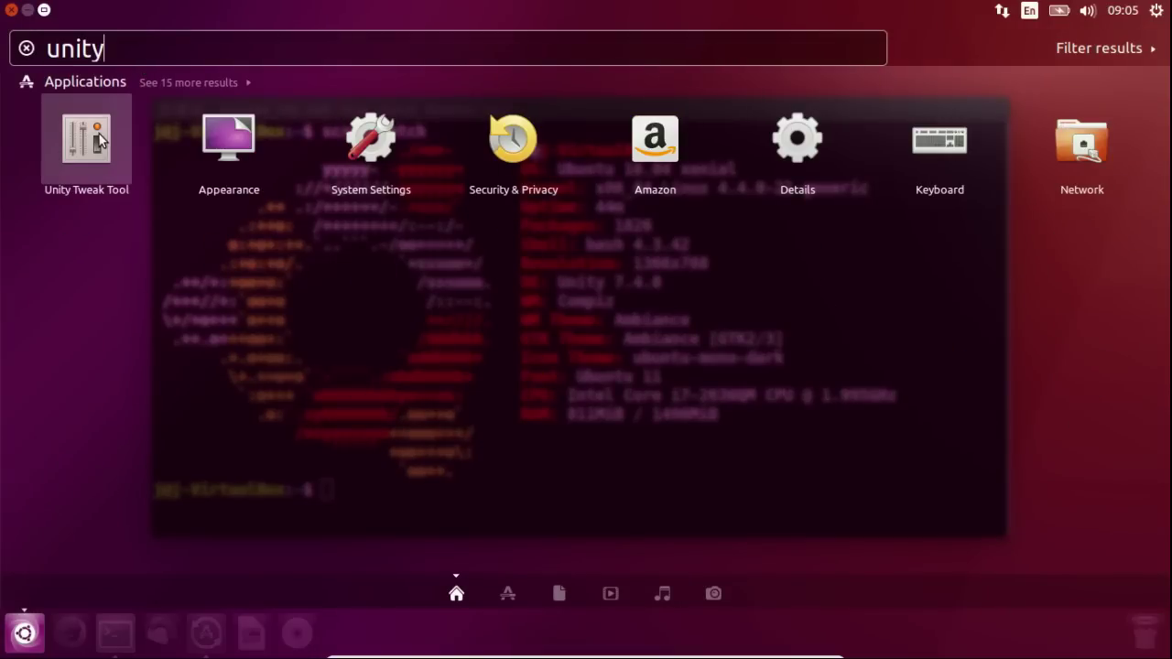
pyautogui.click(99, 133)
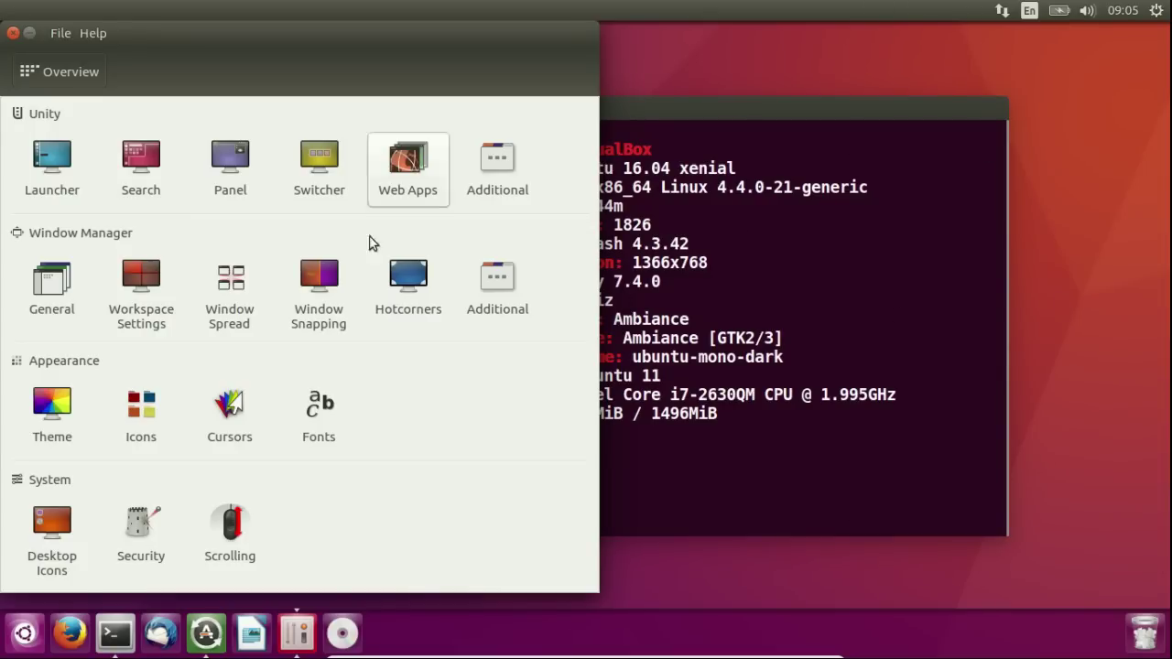
pyautogui.moveTo(730, 638)
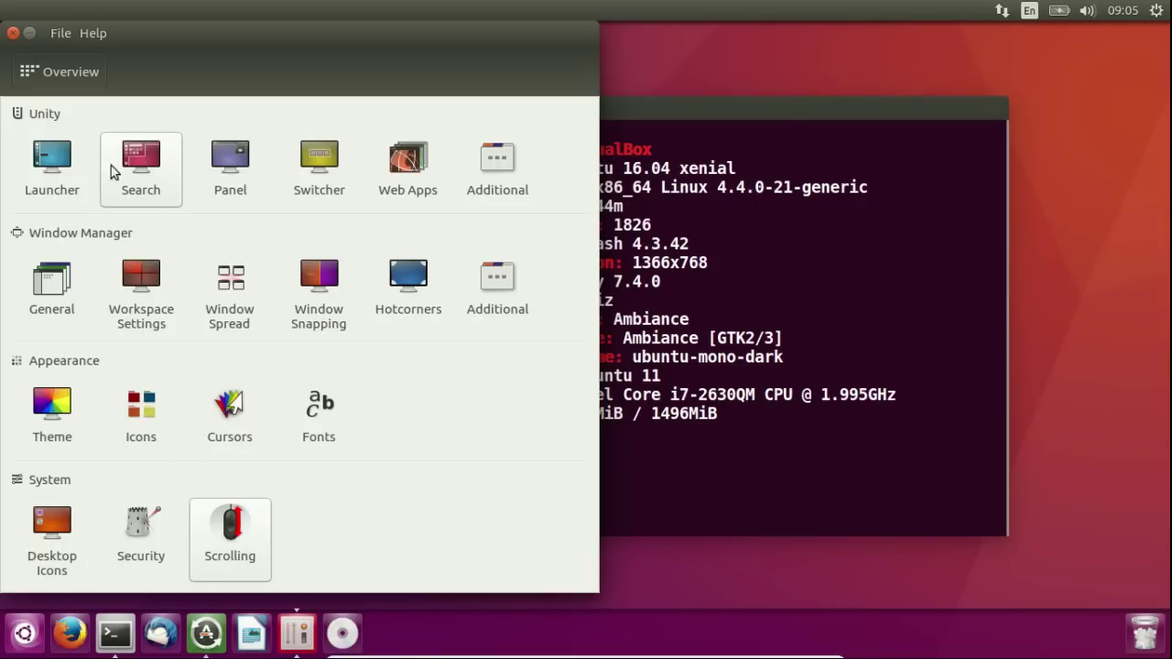
pyautogui.click(24, 633)
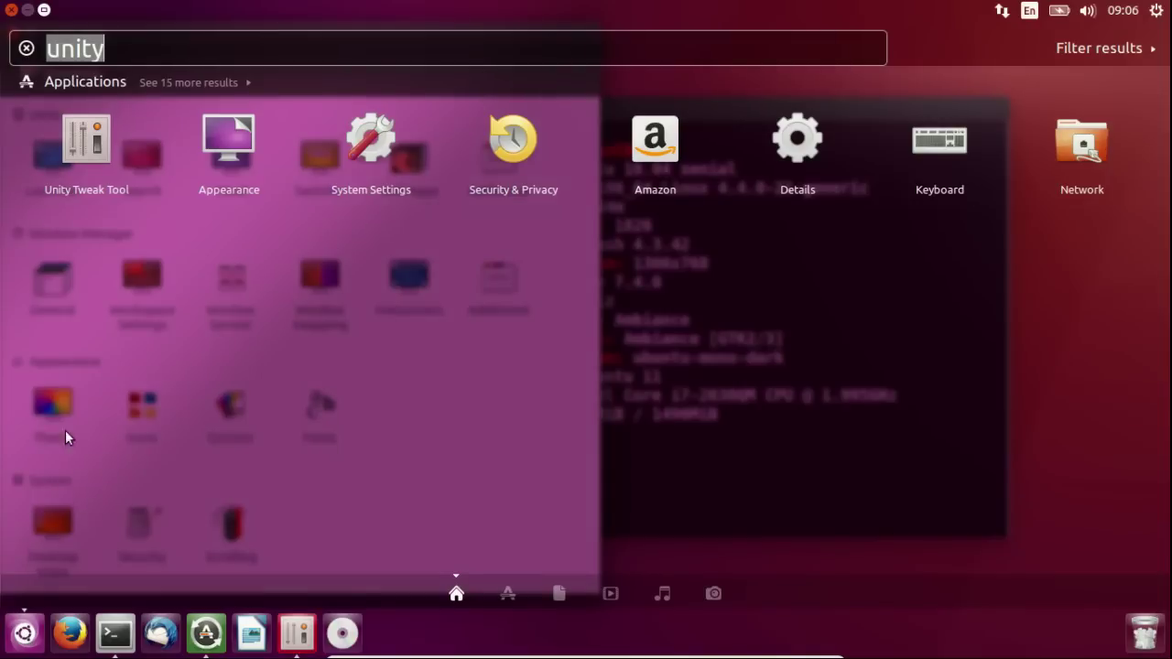
pyautogui.press('BackSpace')
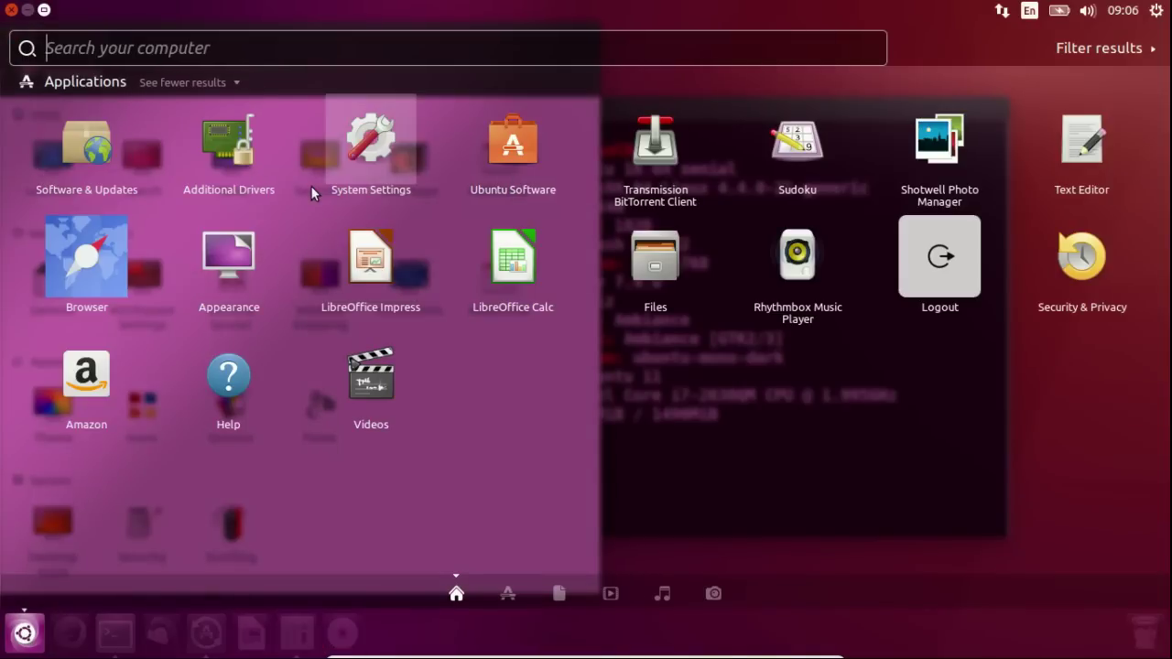
pyautogui.press('Escape')
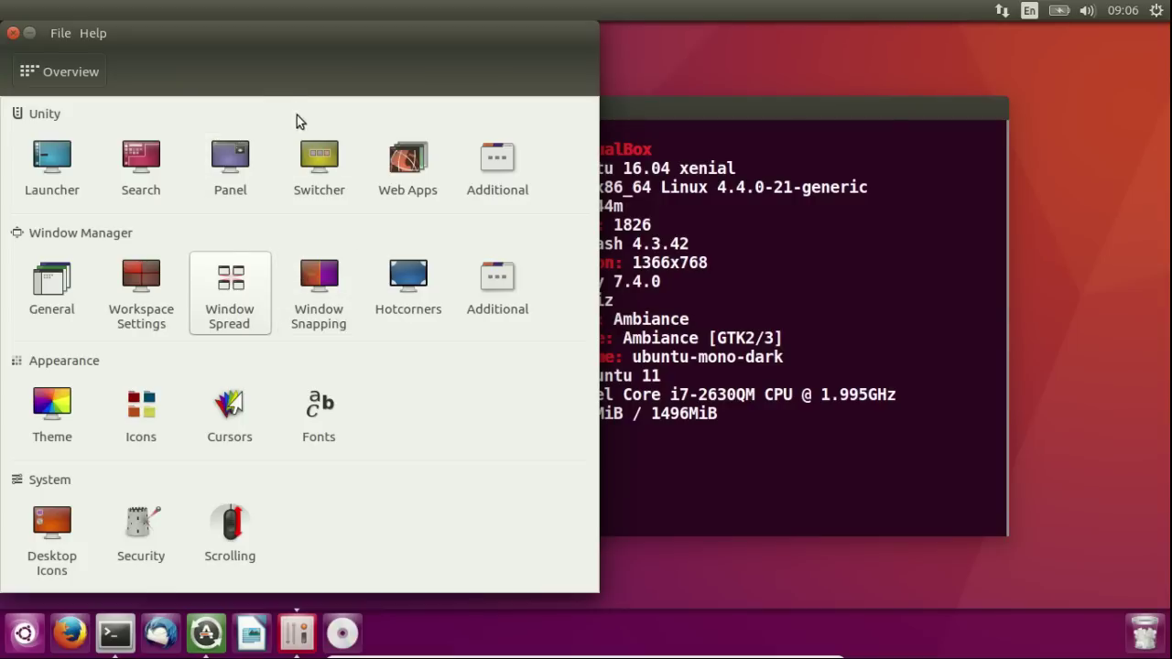
# Minimize Unity Tweak Tool and launch a fresh Terminal from a 'termina' Dash search.
pyautogui.click(28, 34)
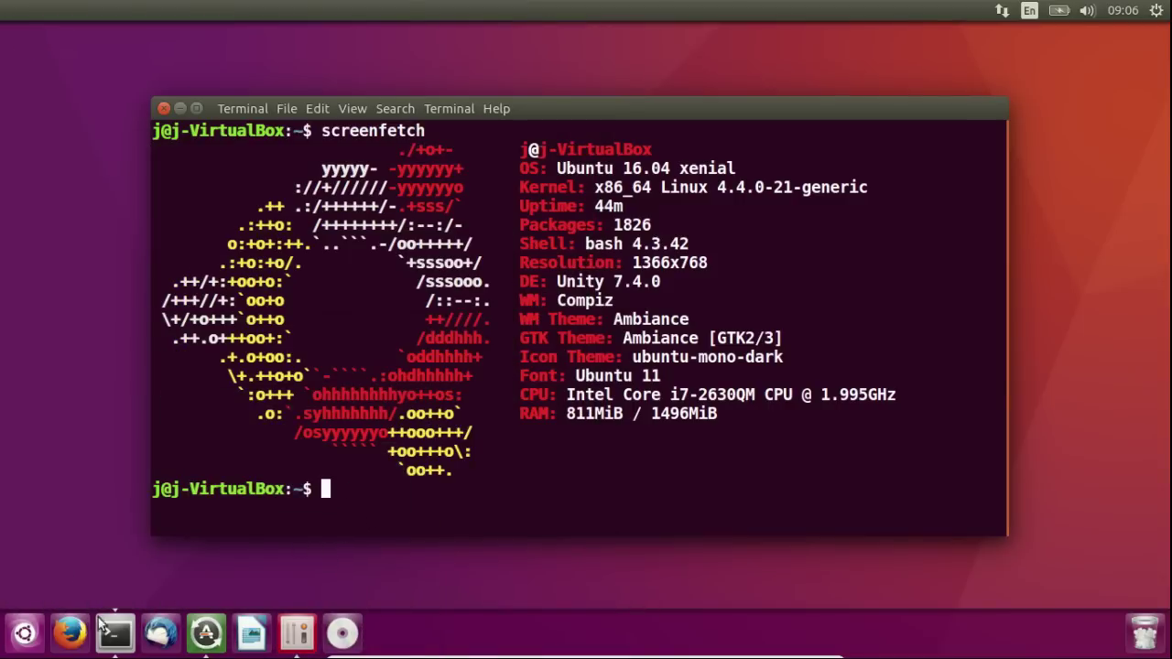
pyautogui.click(22, 641)
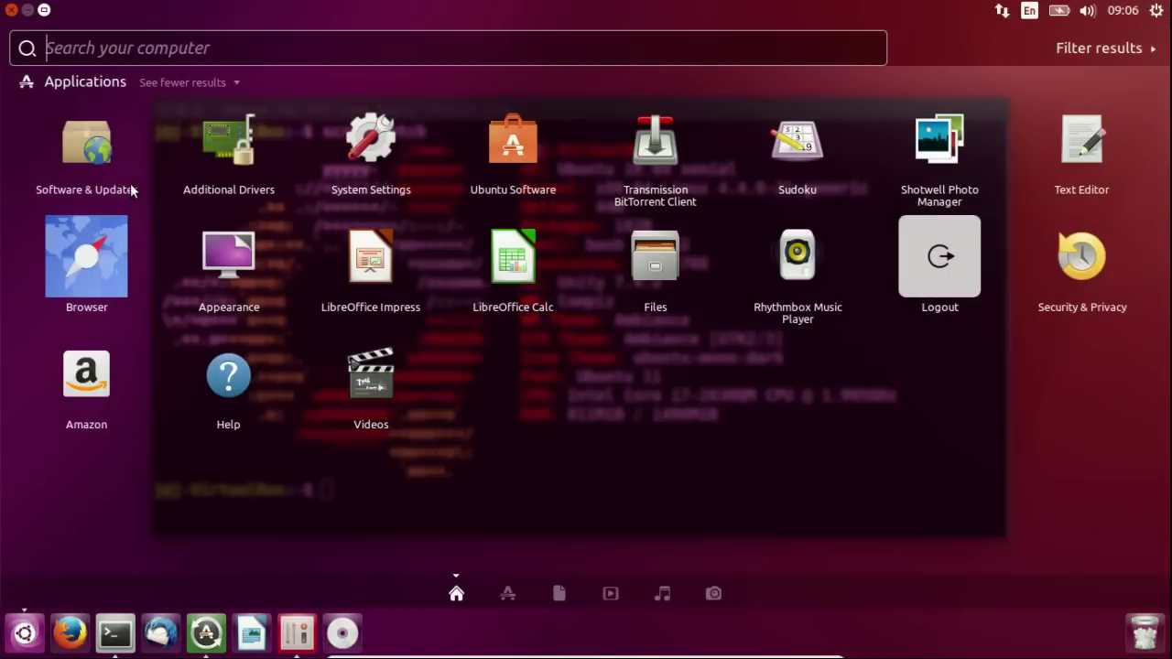
pyautogui.write('termina')
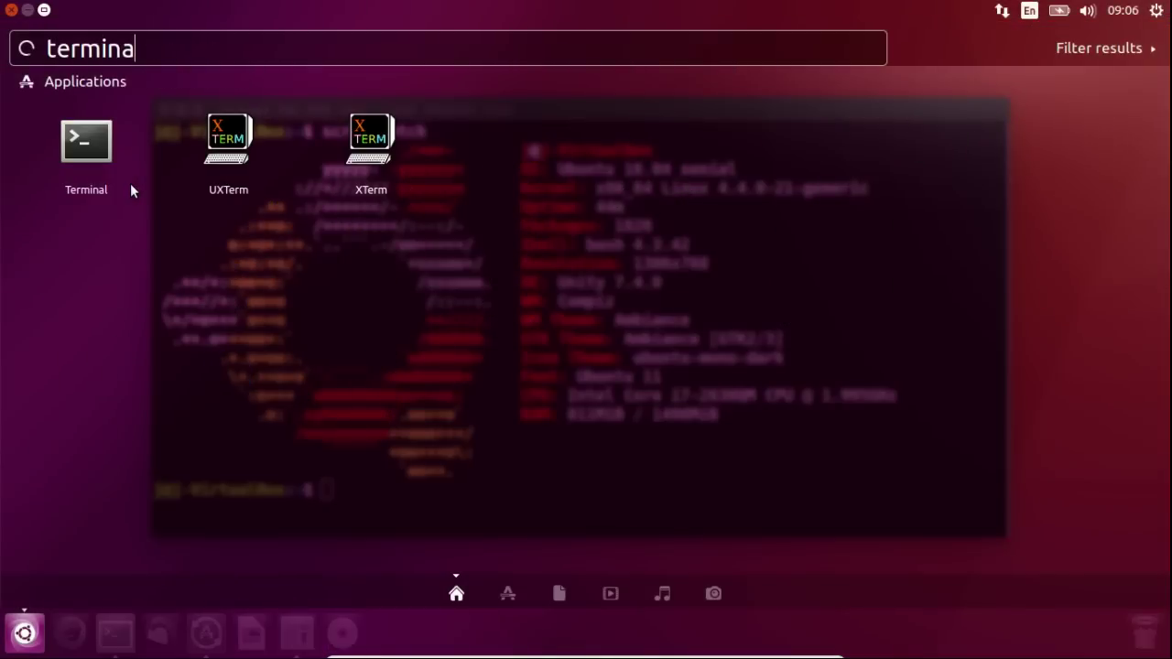
pyautogui.click(85, 145)
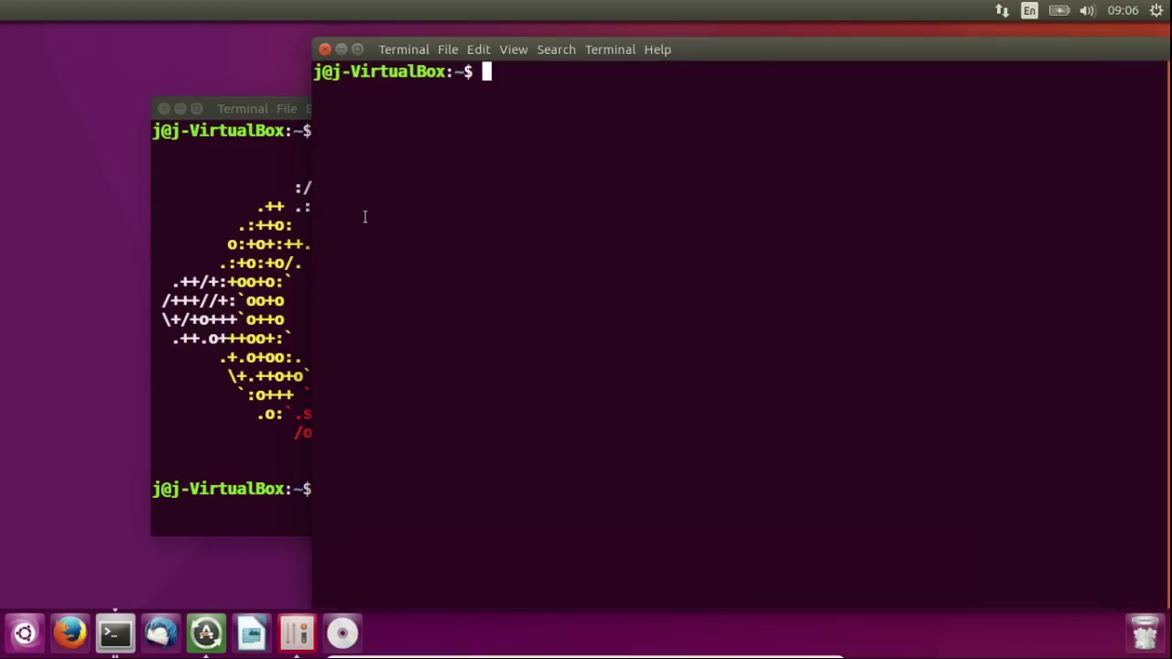
# Run sudo apt install unity-tweak-tool, which reports it is already the newest version (0.0.7ubuntu2).
pyautogui.write('sudp')
pyautogui.write('o apt install u')
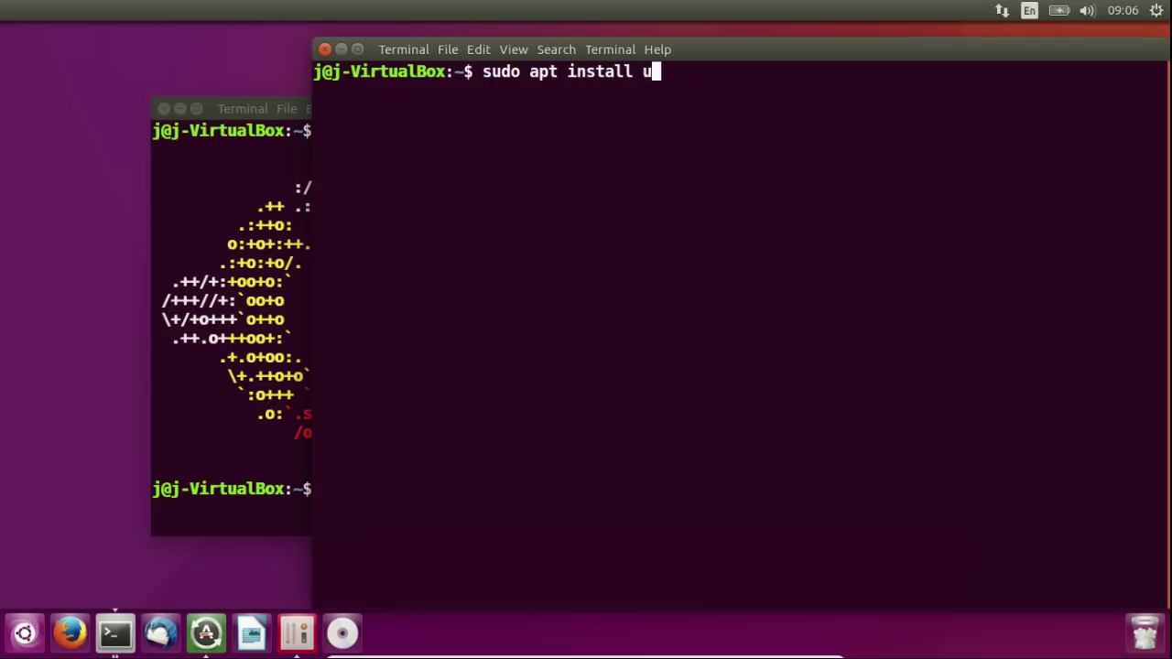
pyautogui.write('nity-tweak-tool')
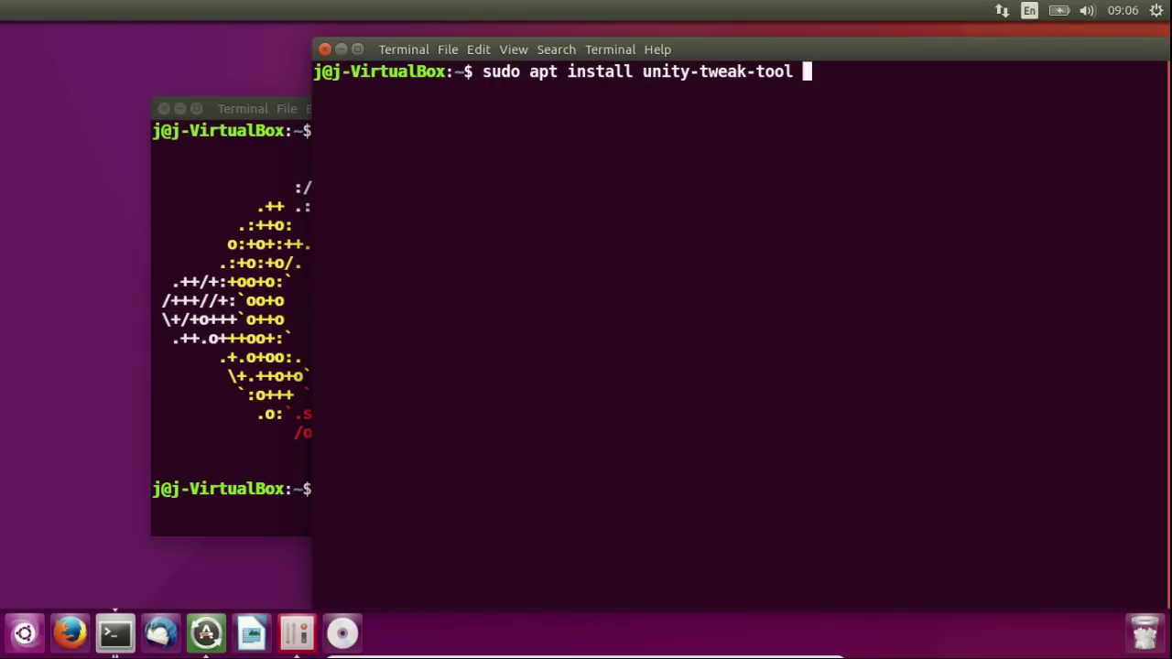
pyautogui.press('BackSpace')
pyautogui.press('BackSpace')
pyautogui.write('l')
pyautogui.press('Return')
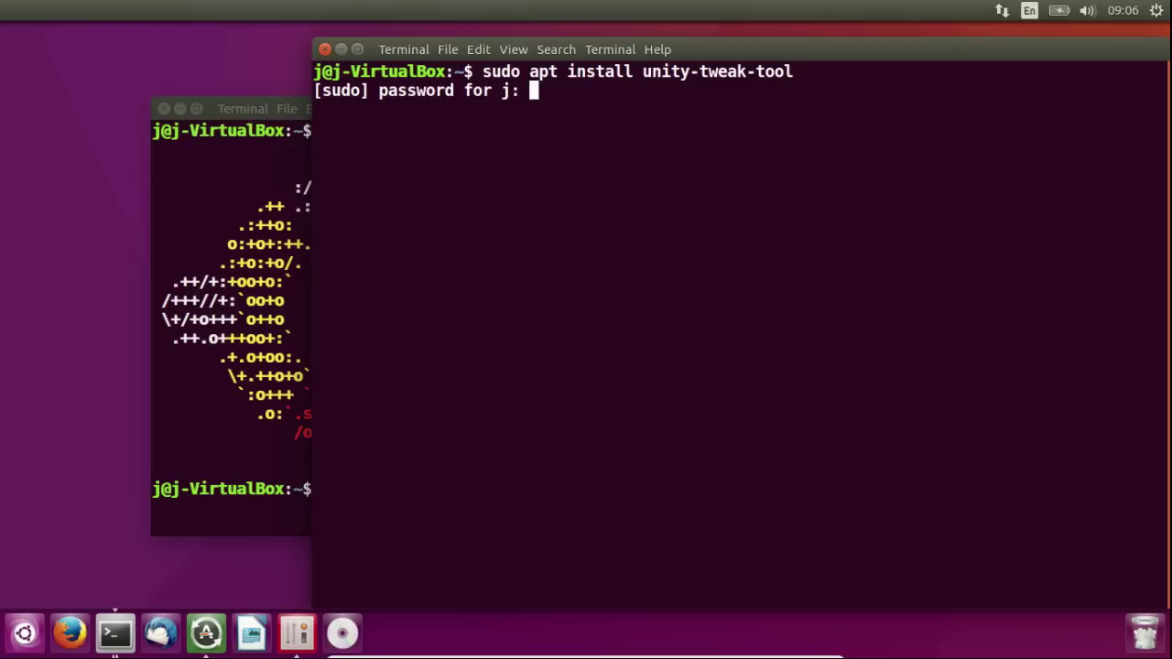
pyautogui.press('Return')
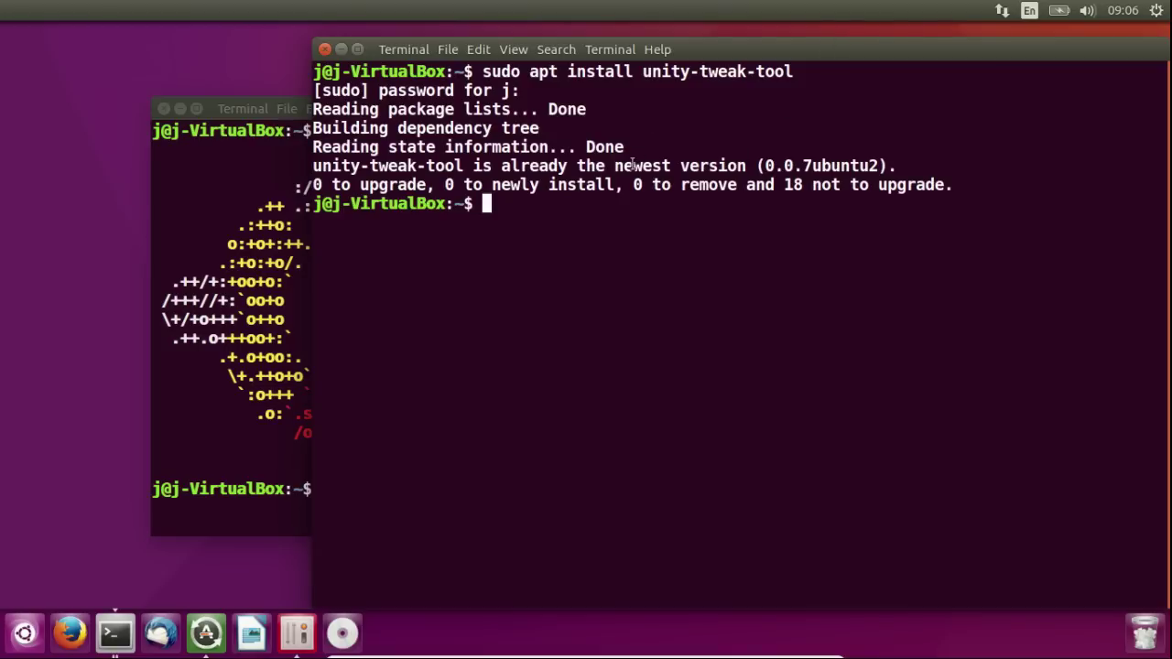
pyautogui.moveTo(632, 165); pyautogui.dragTo(761, 165)
pyautogui.moveTo(838, 49); pyautogui.dragTo(731, 47)
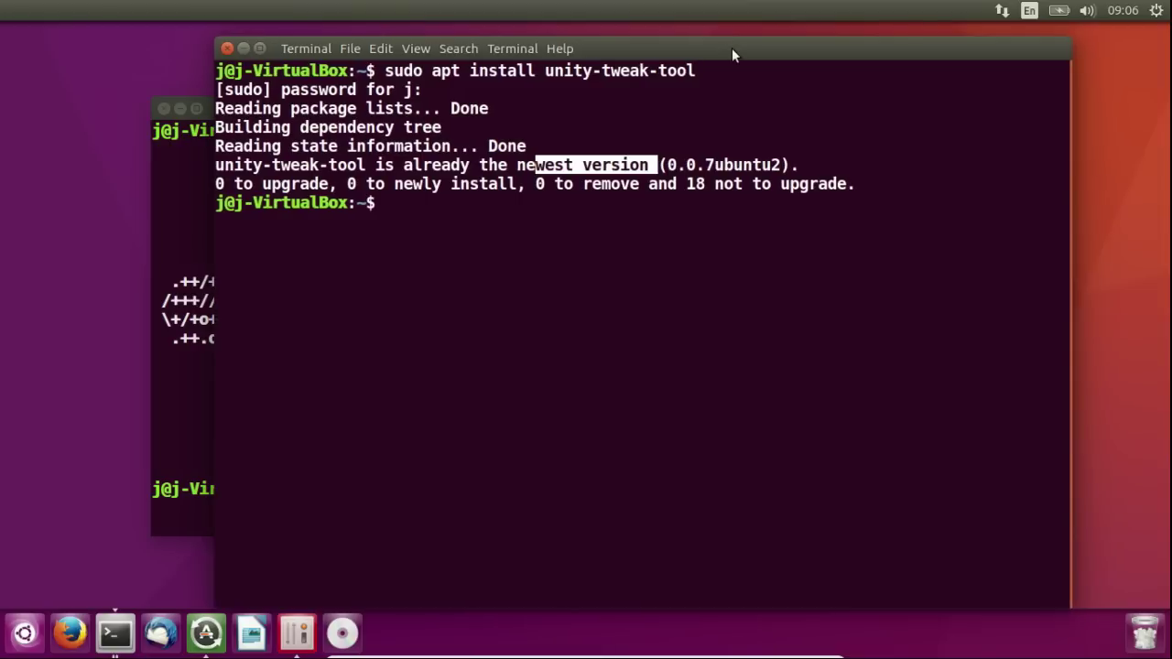
# Minimize the install terminal and launch System Settings from a 'system' Dash search.
pyautogui.click(243, 48)
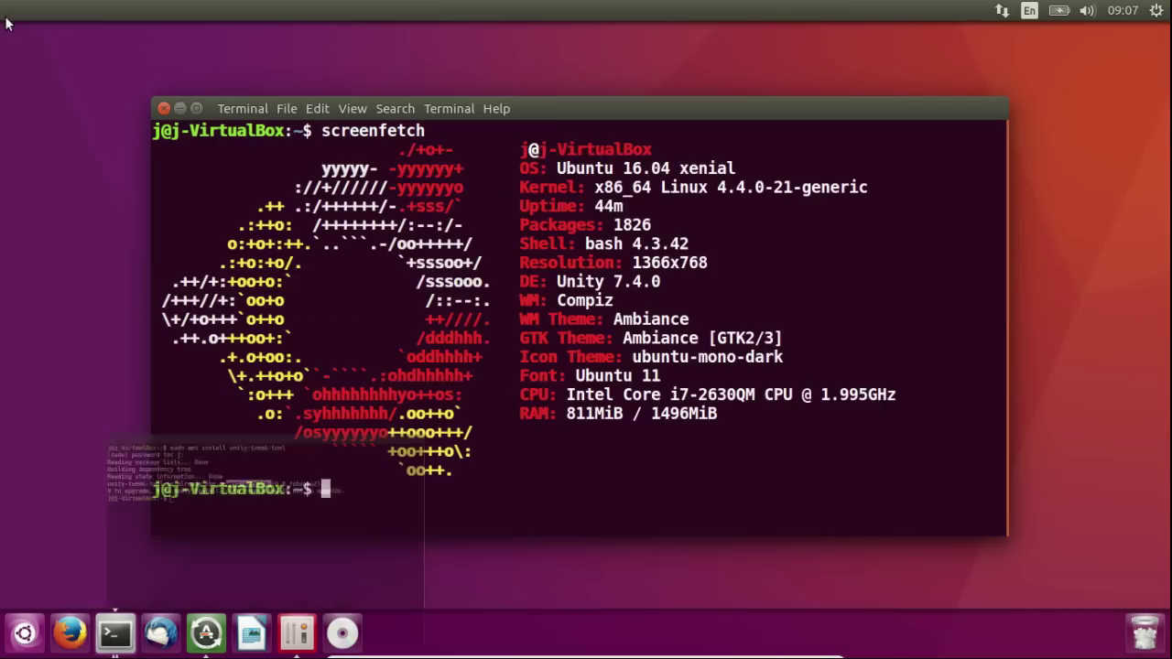
pyautogui.click(20, 635)
pyautogui.write('s')
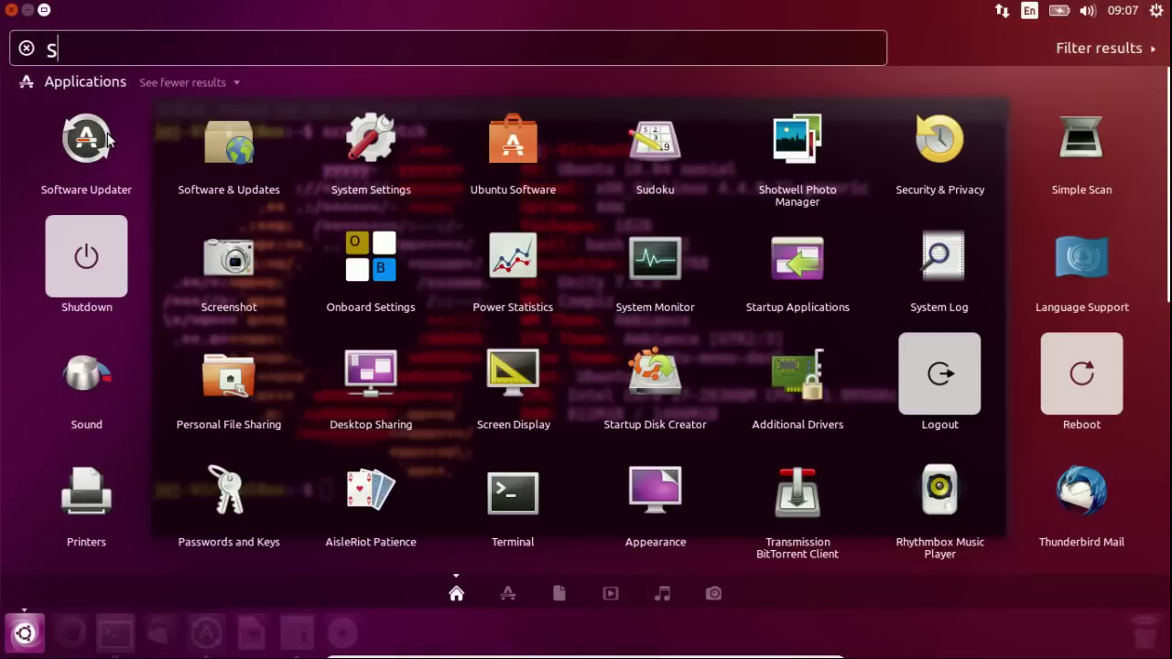
pyautogui.press('BackSpace')
pyautogui.write('system')
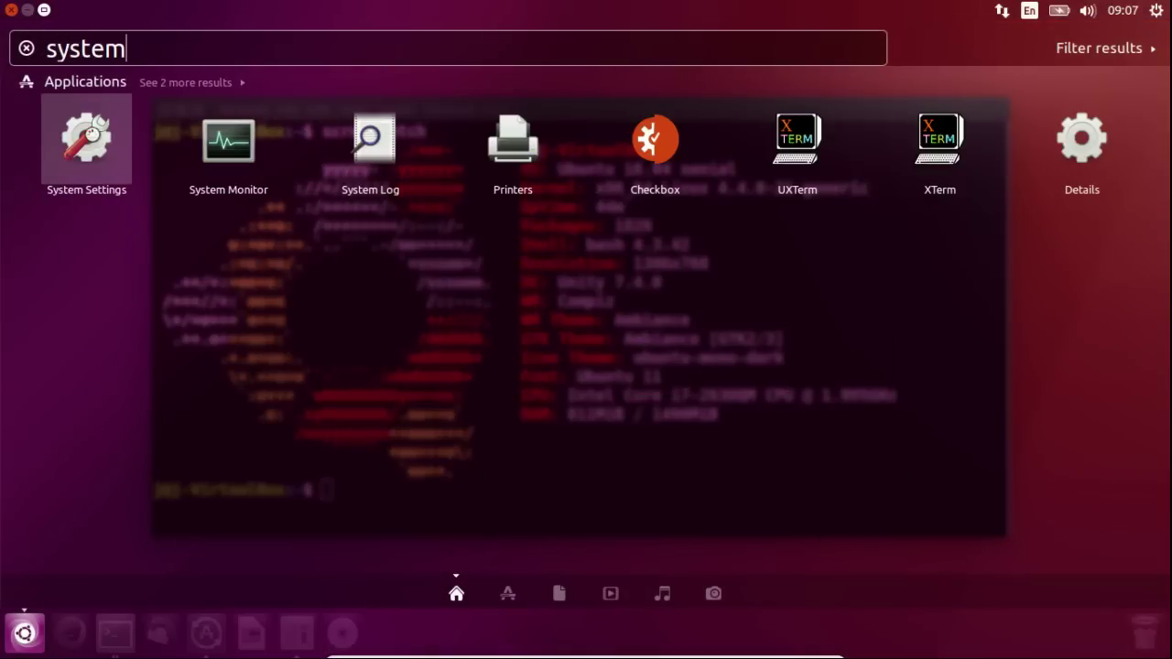
pyautogui.click(91, 139)
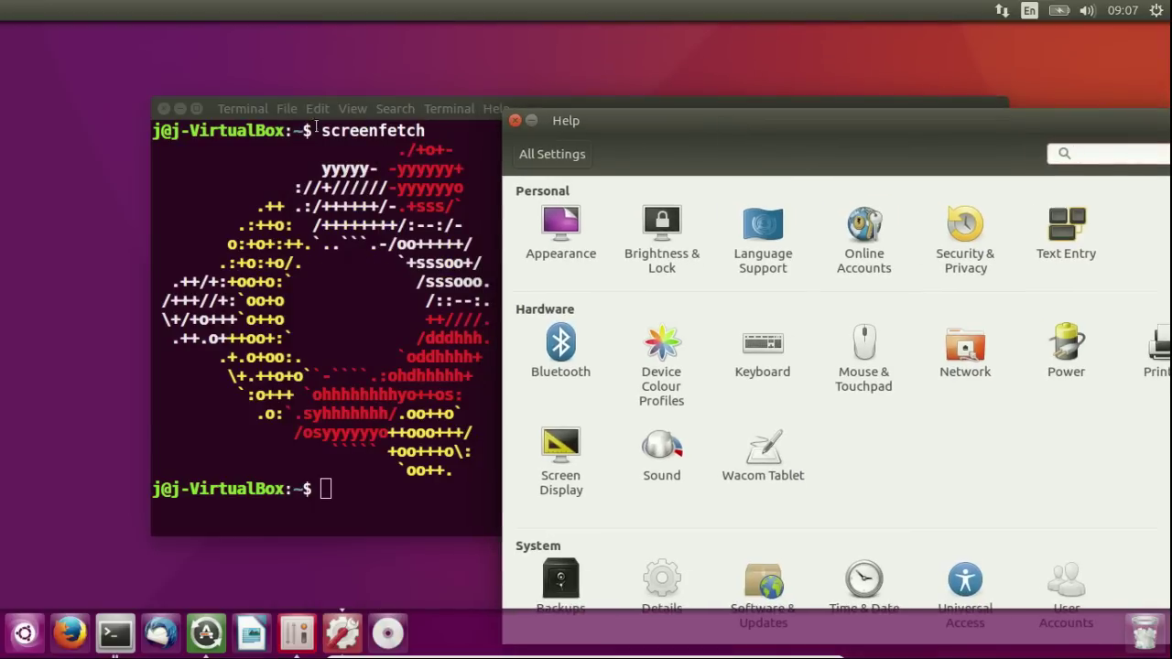
# Shift the screenfetch terminal and System Settings windows up and to the left.
pyautogui.click(316, 126)
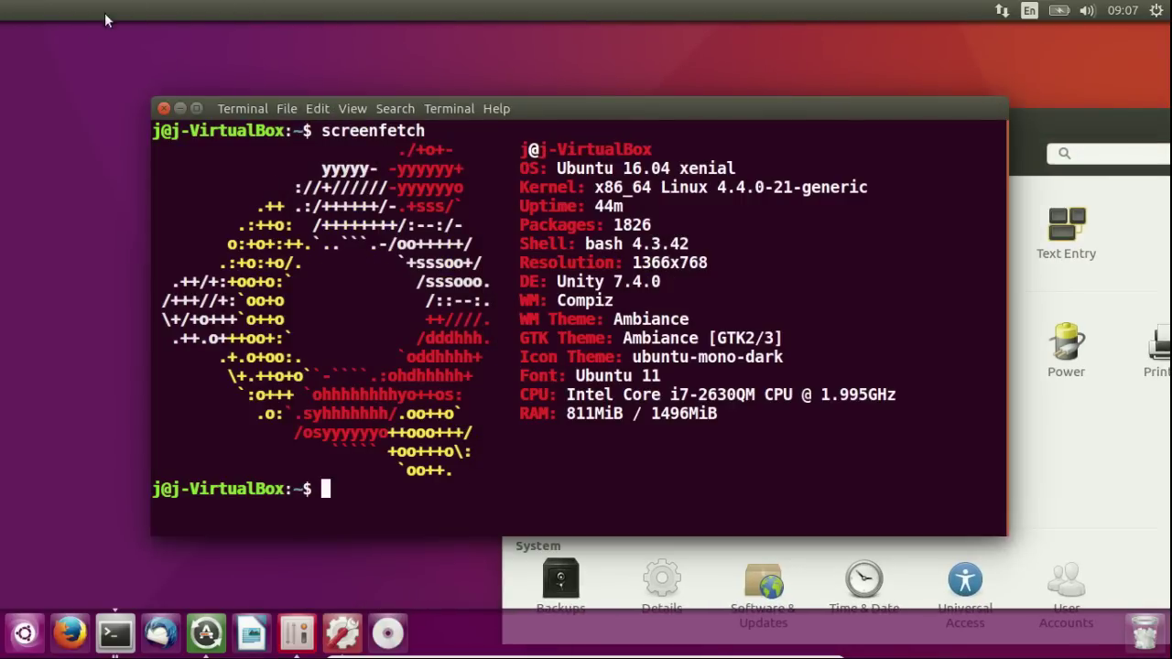
pyautogui.moveTo(691, 119); pyautogui.dragTo(628, 96)
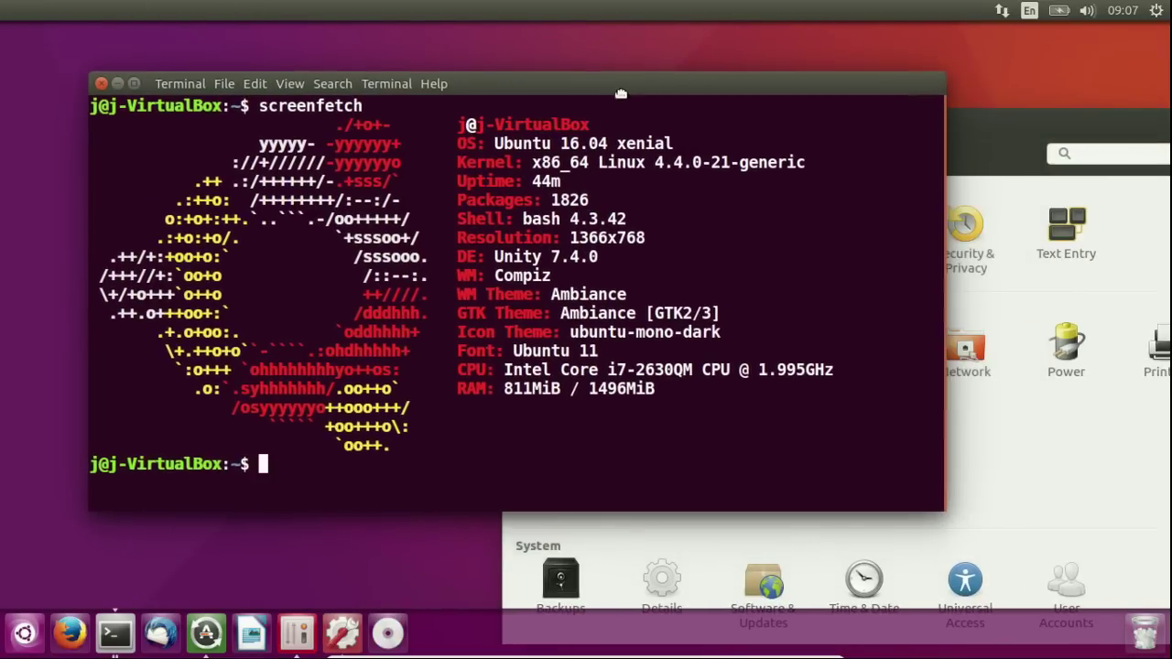
pyautogui.moveTo(1005, 117); pyautogui.dragTo(709, 83)
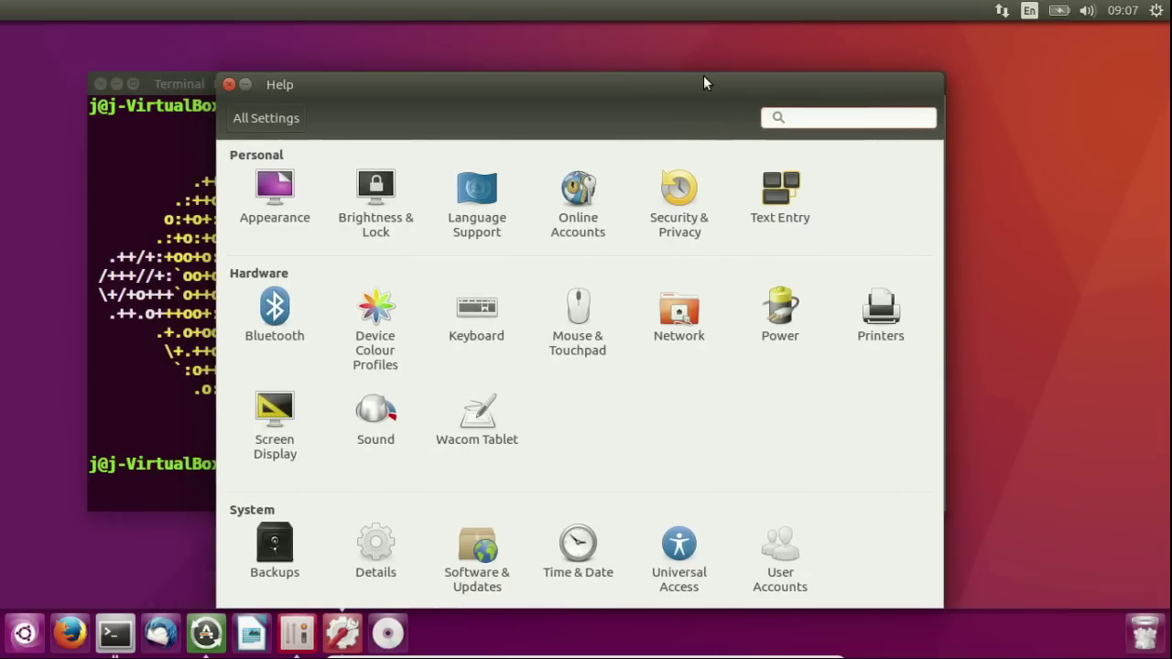
# Go to Appearance's Behaviour settings in System Settings.
pyautogui.click(280, 195)
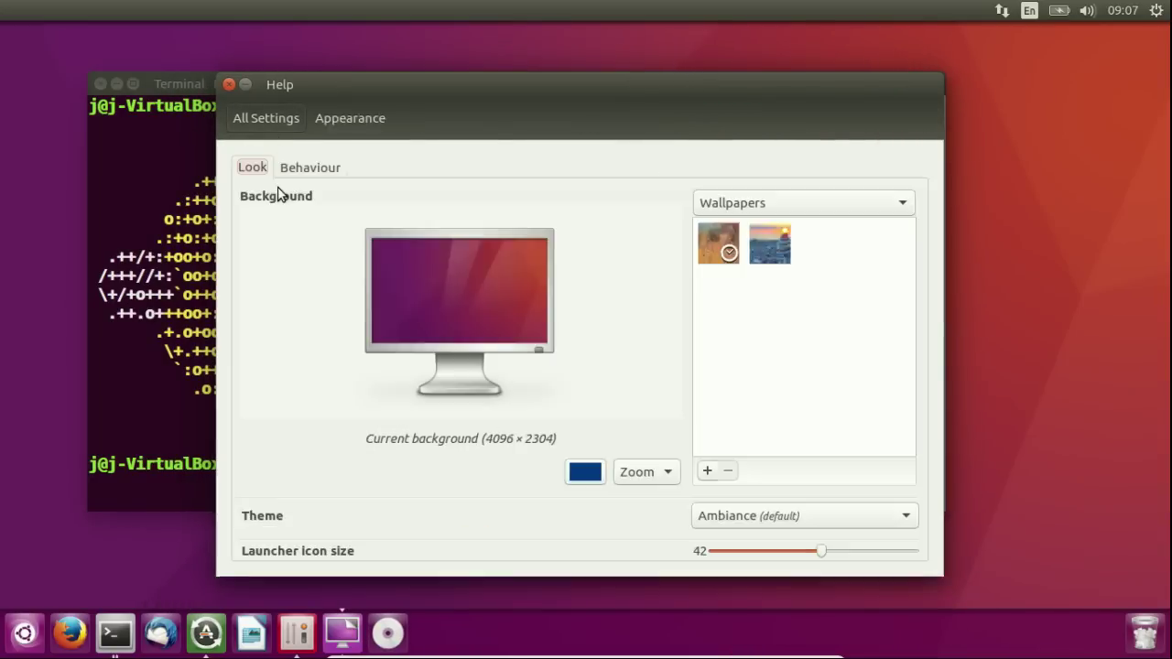
pyautogui.click(322, 170)
pyautogui.moveTo(469, 84); pyautogui.dragTo(650, 108)
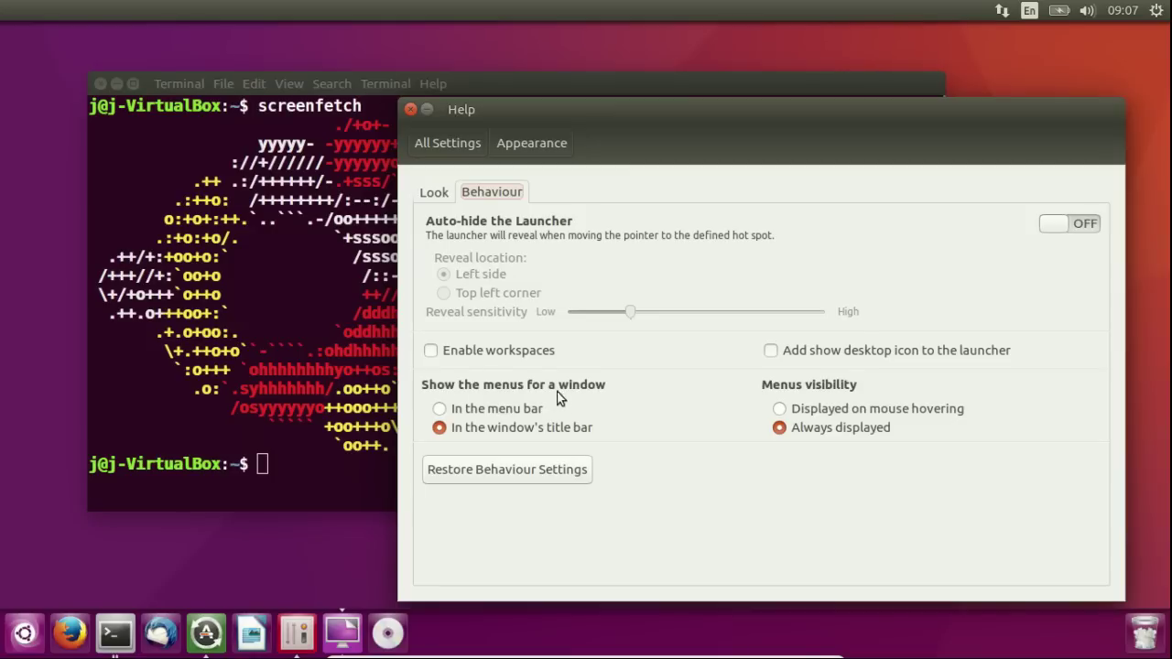
# Keep window menus in the window's title bar, always displayed, then close System Settings.
pyautogui.click(478, 414)
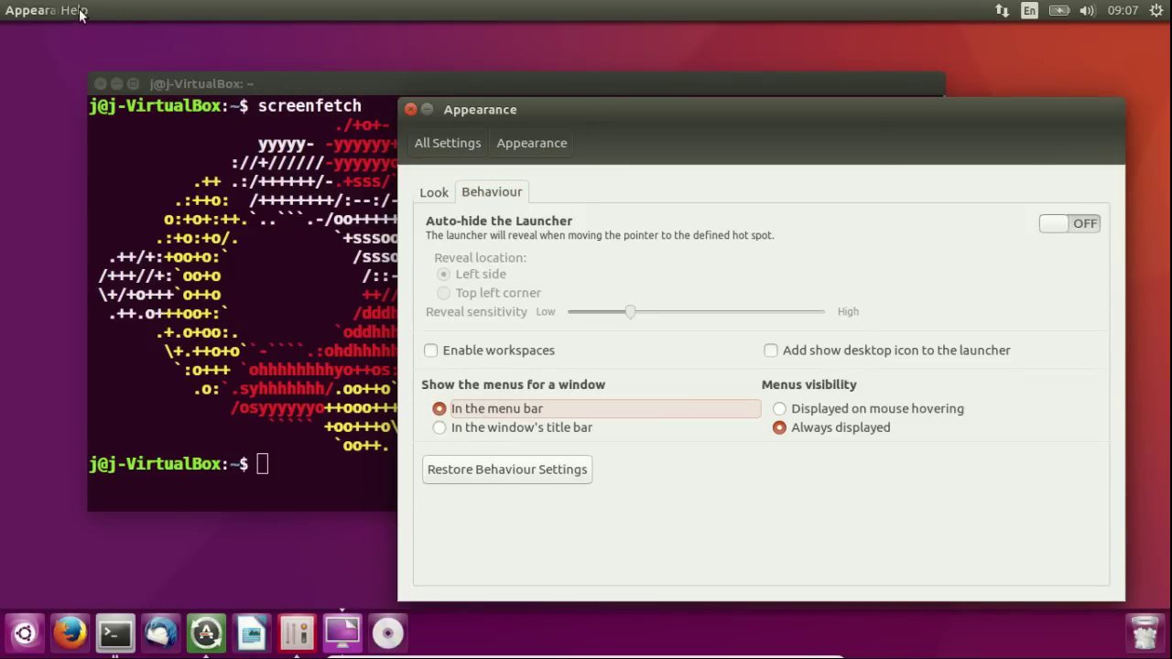
pyautogui.click(499, 428)
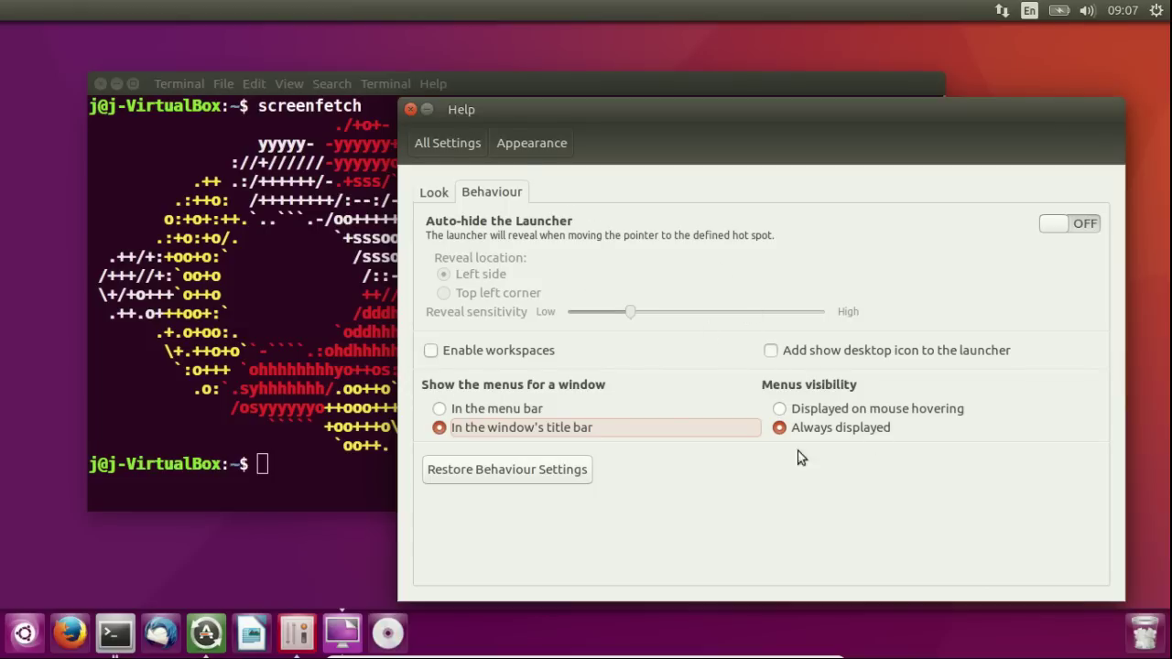
pyautogui.click(775, 409)
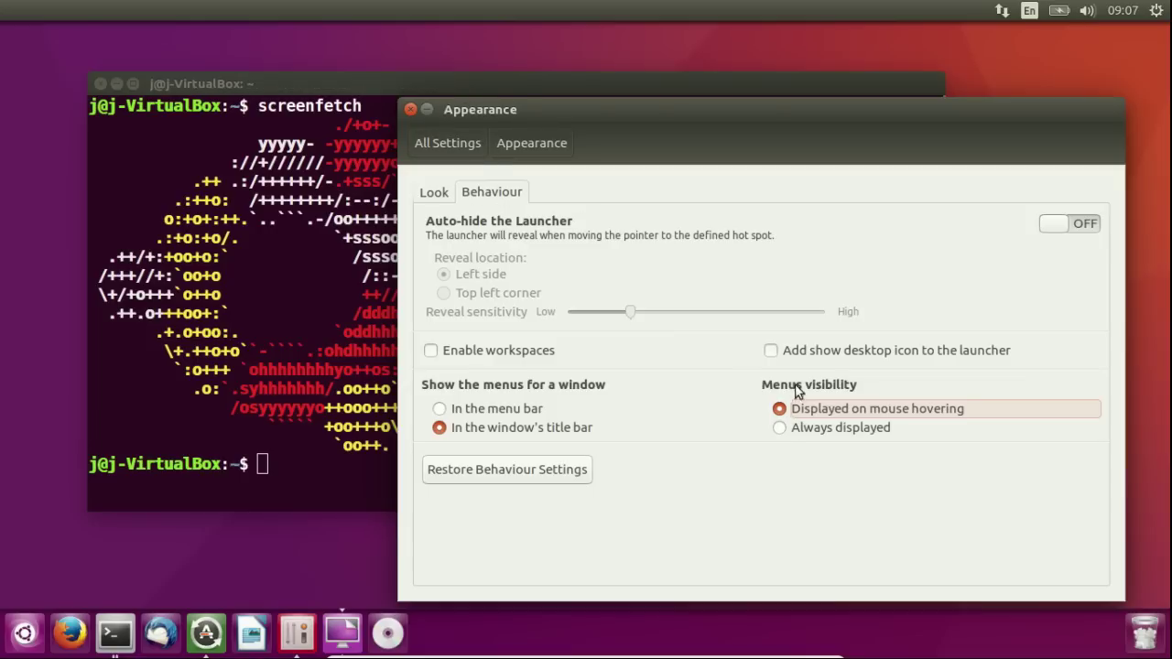
pyautogui.click(798, 429)
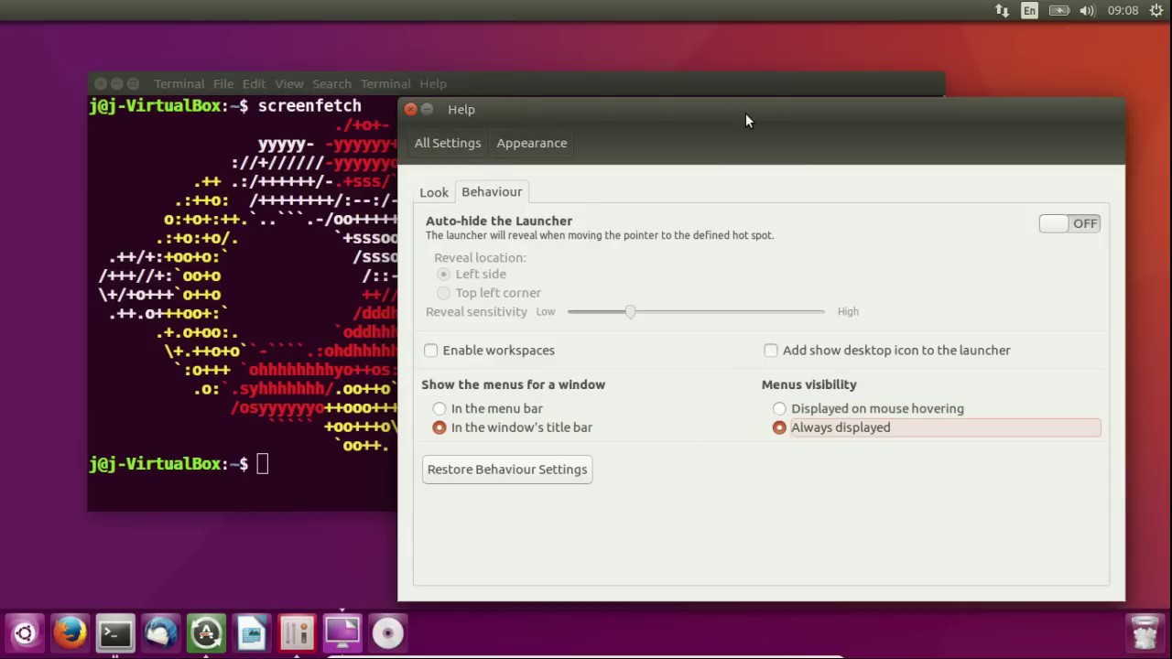
pyautogui.moveTo(746, 112); pyautogui.dragTo(579, 84)
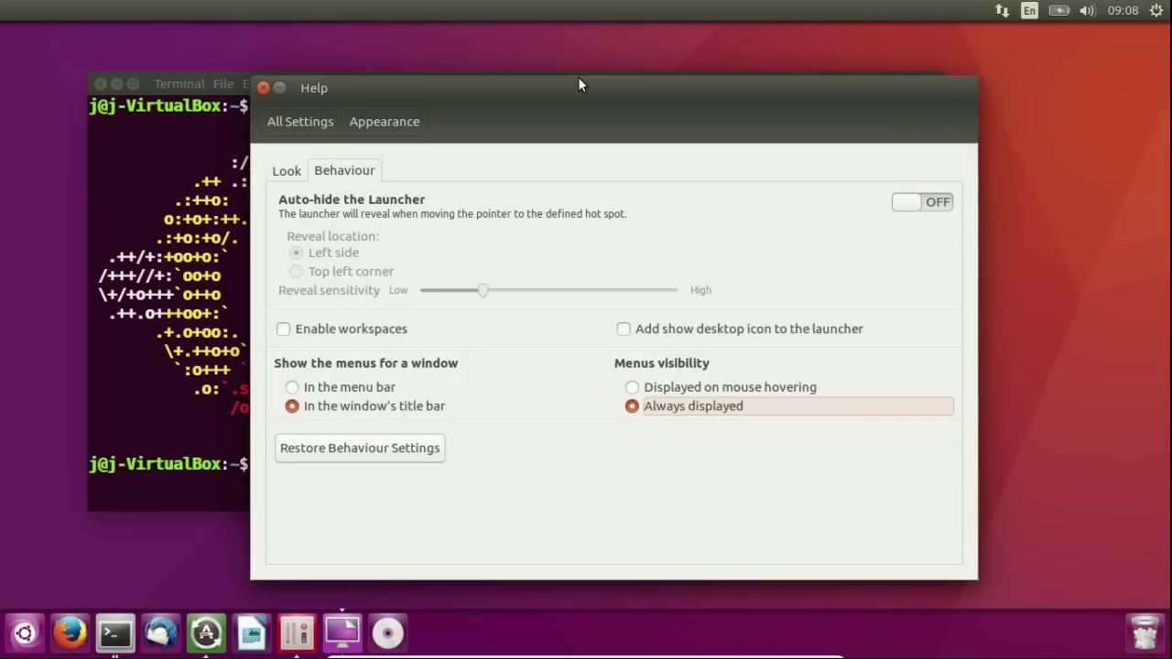
pyautogui.click(263, 88)
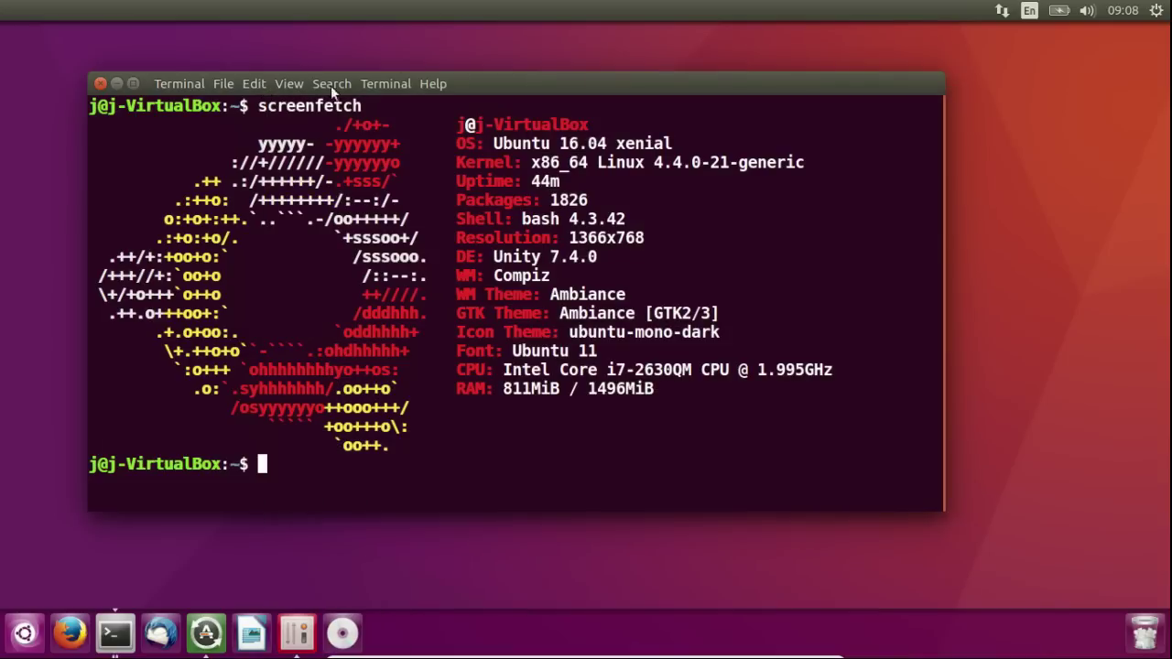
# Open a second Terminal through a 'terminal' search and place it over the screenfetch terminal.
pyautogui.moveTo(574, 83); pyautogui.dragTo(657, 81)
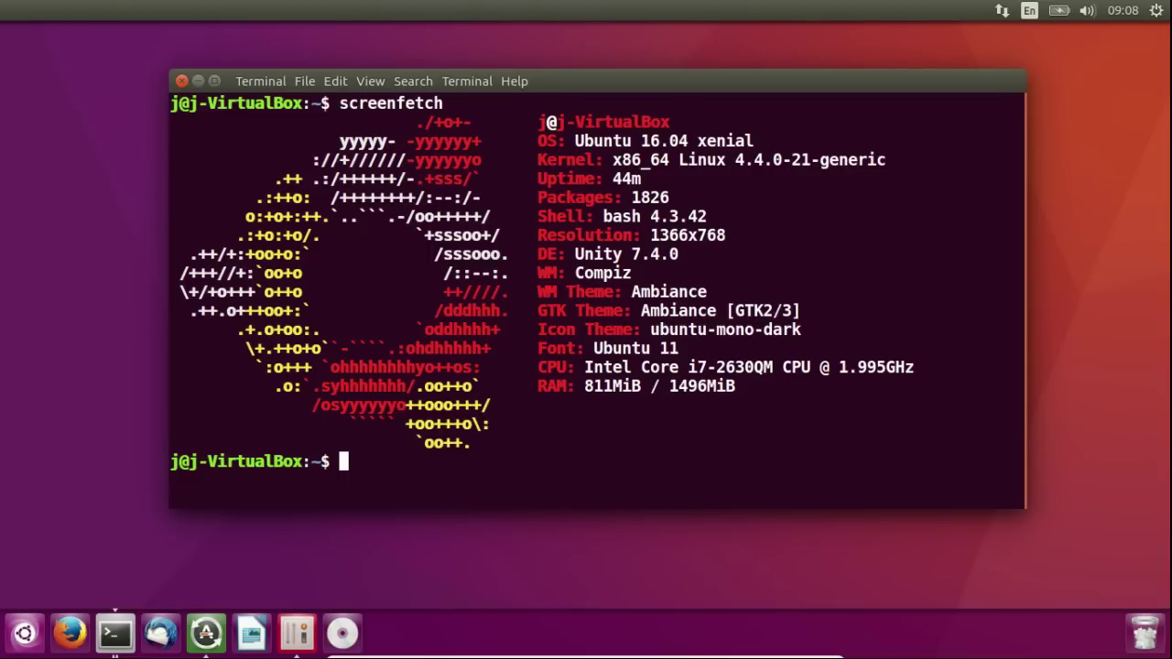
pyautogui.press('super')
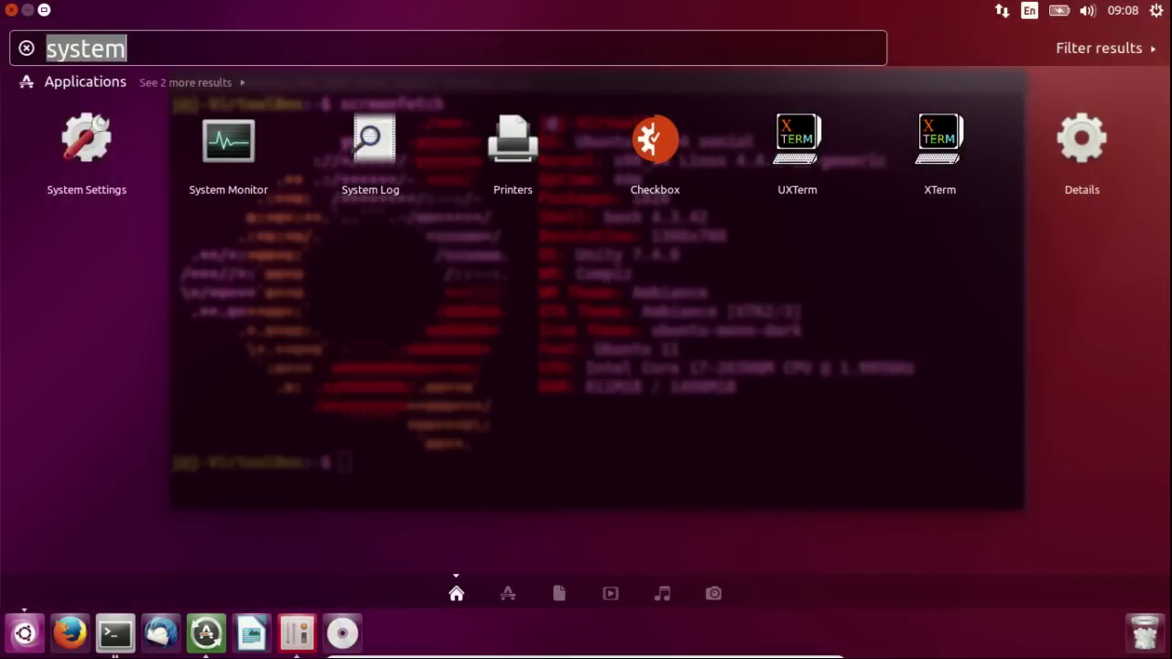
pyautogui.write('terminal')
pyautogui.click(73, 143)
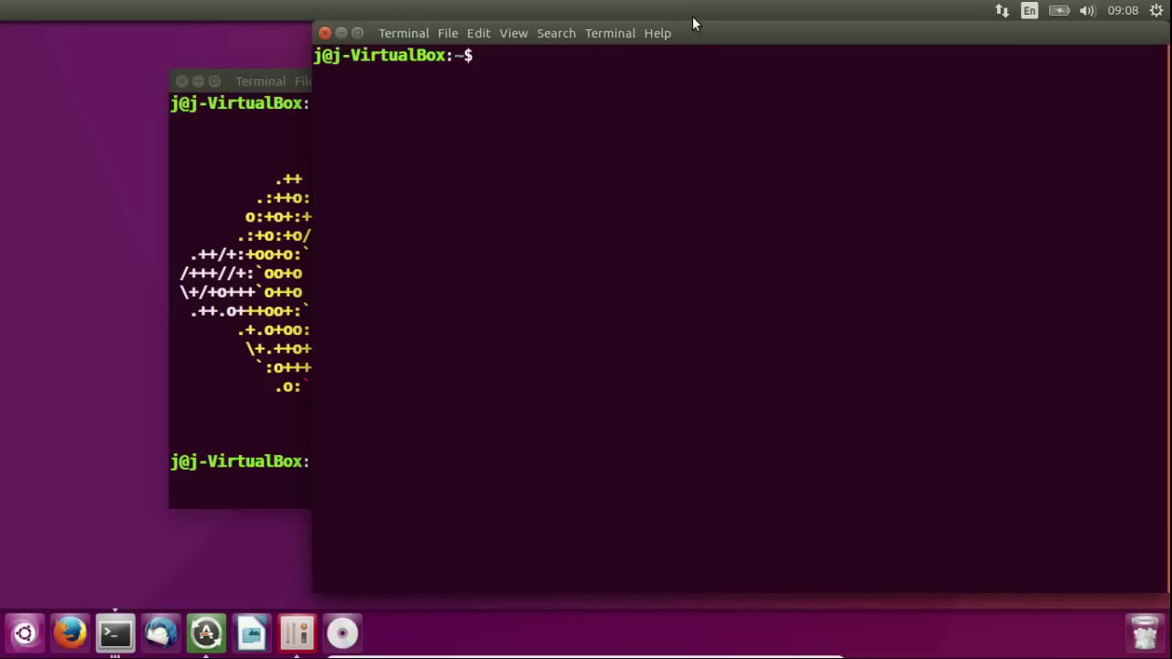
pyautogui.moveTo(756, 28); pyautogui.dragTo(612, 147)
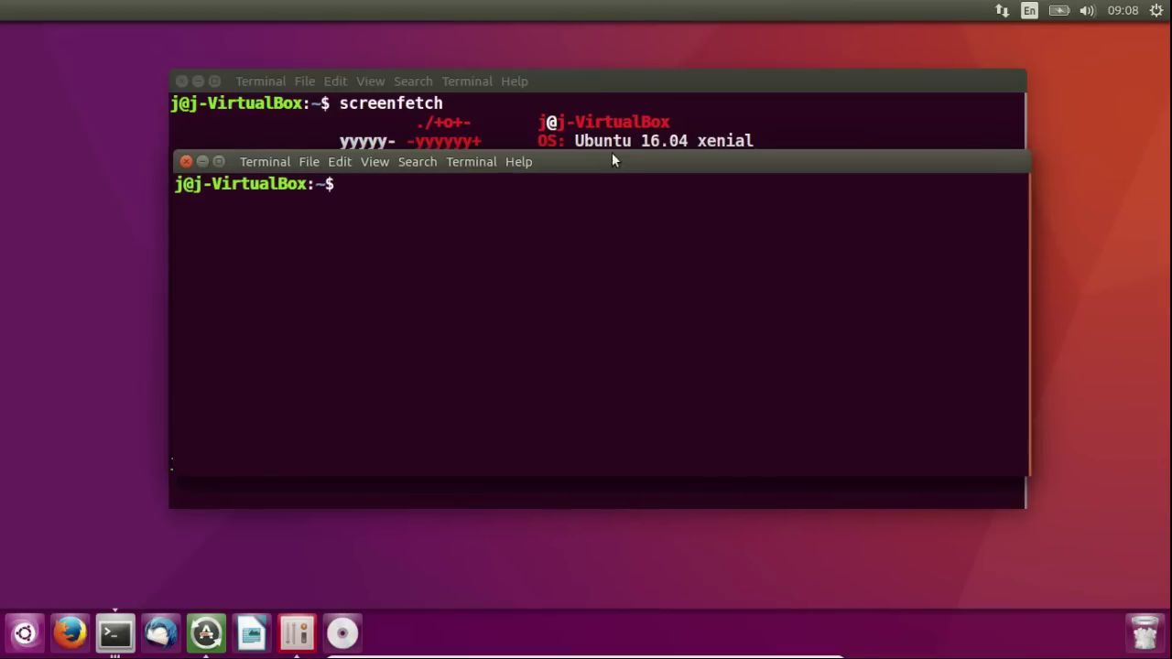
# Recall the gsettings launcher-position command and run it with Bottom, minimising the screenfetch terminal.
pyautogui.write('sudo apt install ubuntu-restricted-extras')
pyautogui.press('Up')
pyautogui.press('Up')
pyautogui.press('Up')
pyautogui.press('Up')
pyautogui.press('Up')
pyautogui.press('Up')
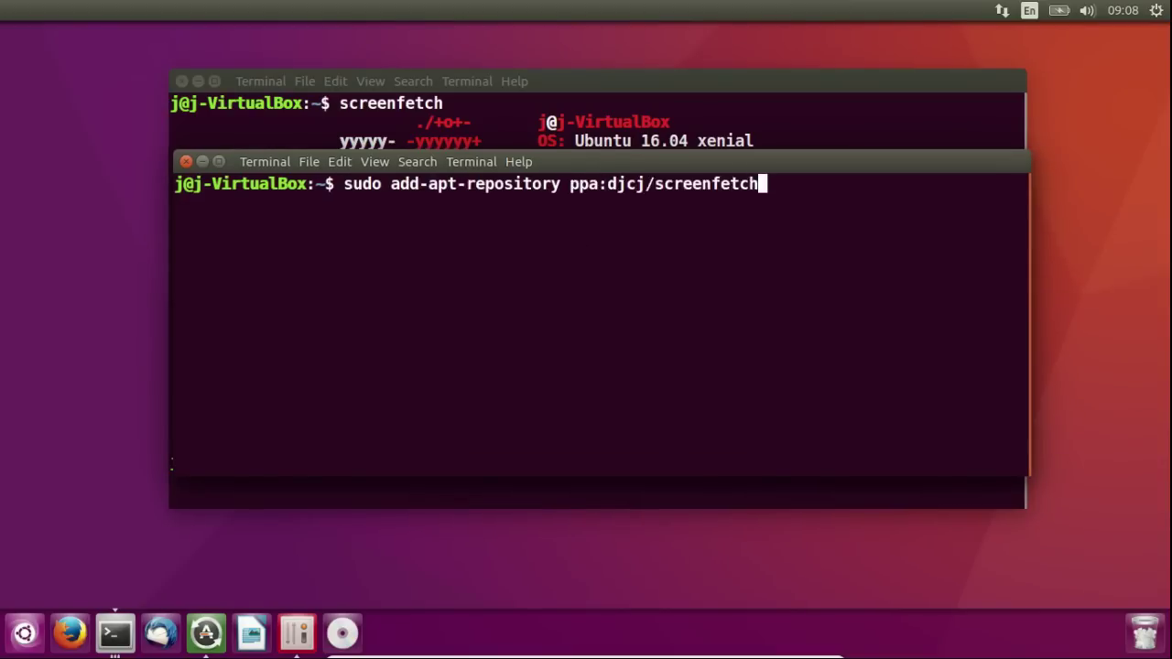
pyautogui.press('Down')
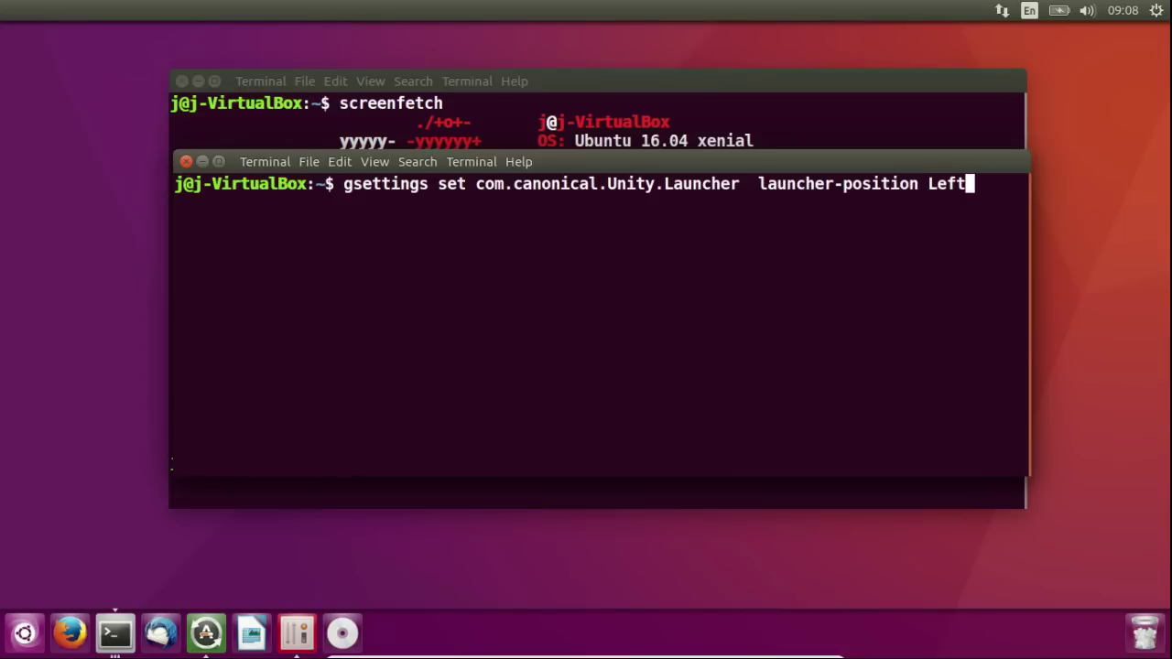
pyautogui.press('Up')
pyautogui.press('Down')
pyautogui.press('Down')
pyautogui.click(198, 81)
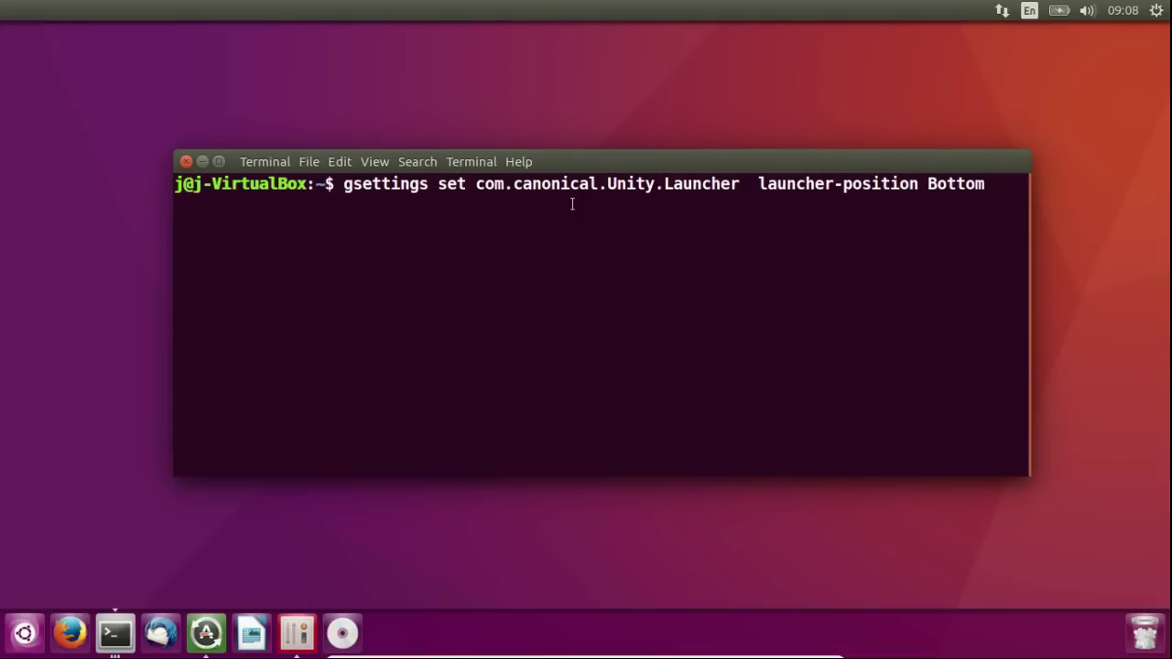
pyautogui.moveTo(570, 167); pyautogui.dragTo(552, 136)
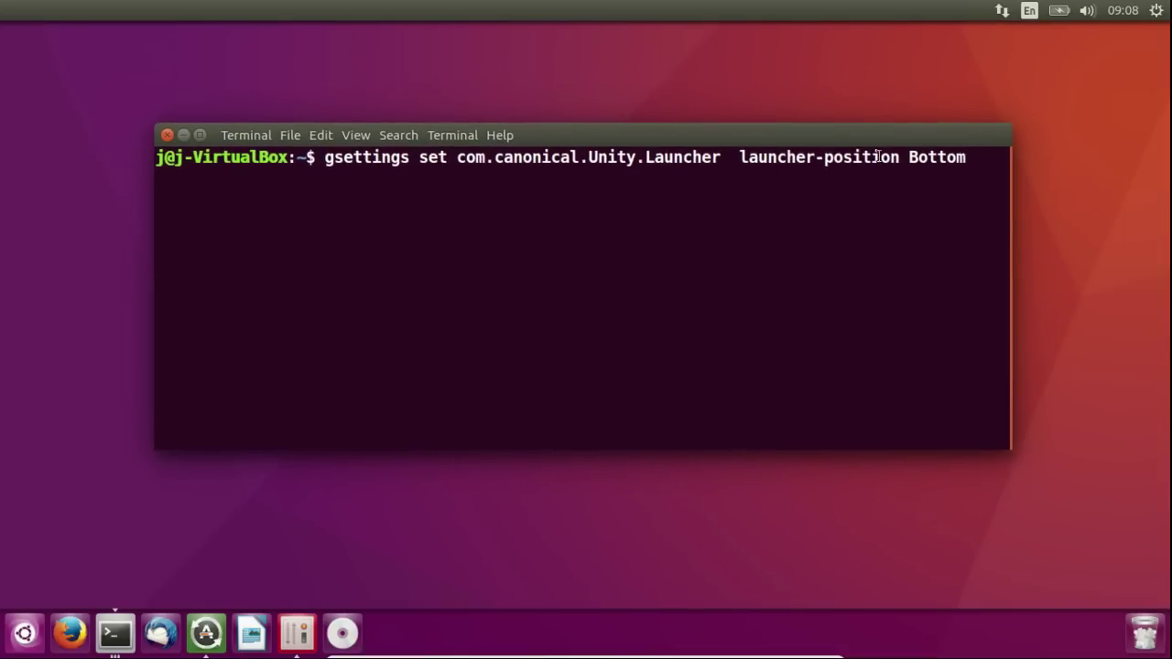
pyautogui.doubleClick(928, 156)
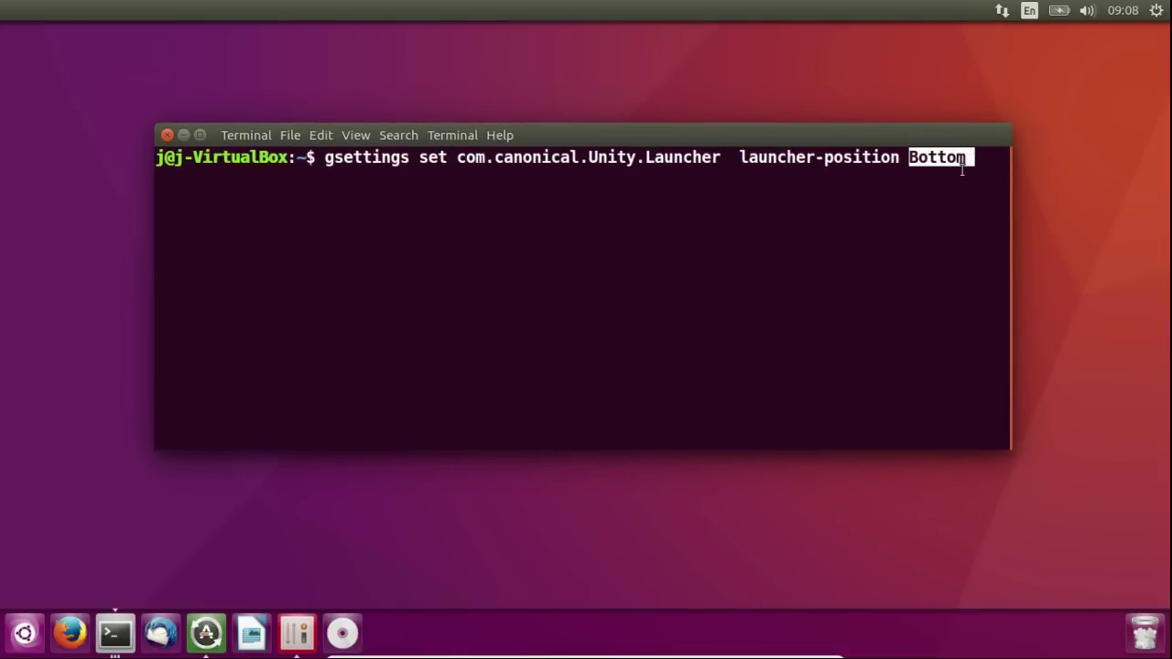
pyautogui.click(925, 157)
pyautogui.press('Return')
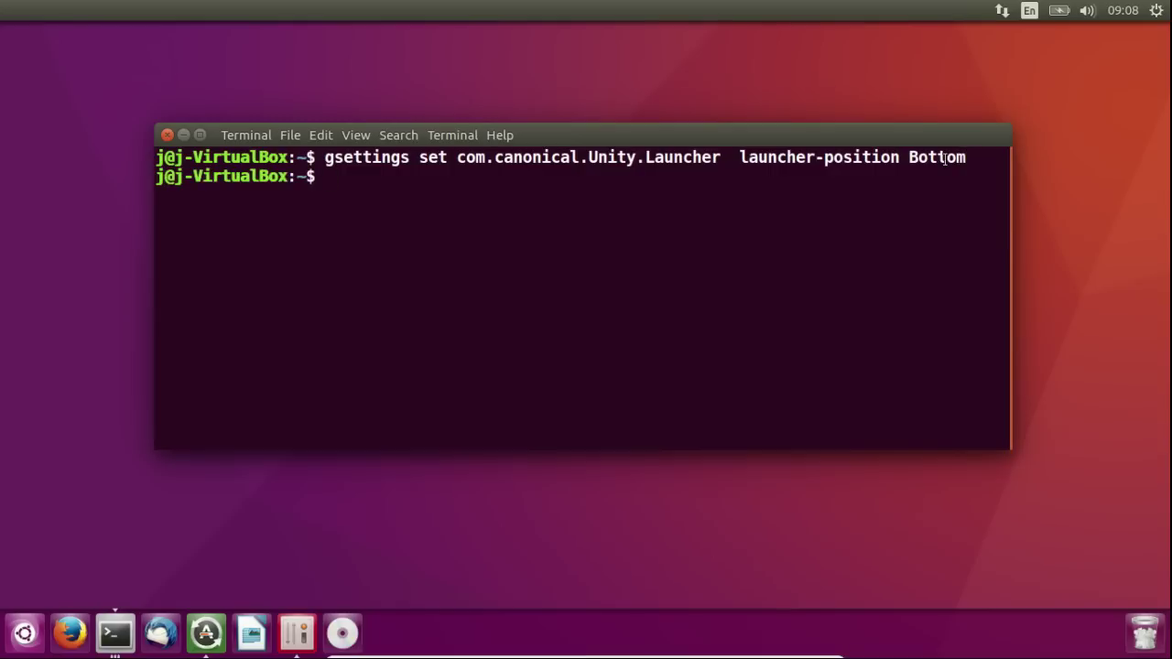
# Move the Unity launcher to the left by rerunning launcher-position with Left.
pyautogui.press('Up')
pyautogui.press('BackSpace')
pyautogui.press('BackSpace')
pyautogui.press('BackSpace')
pyautogui.press('BackSpace')
pyautogui.press('BackSpace')
pyautogui.press('BackSpace')
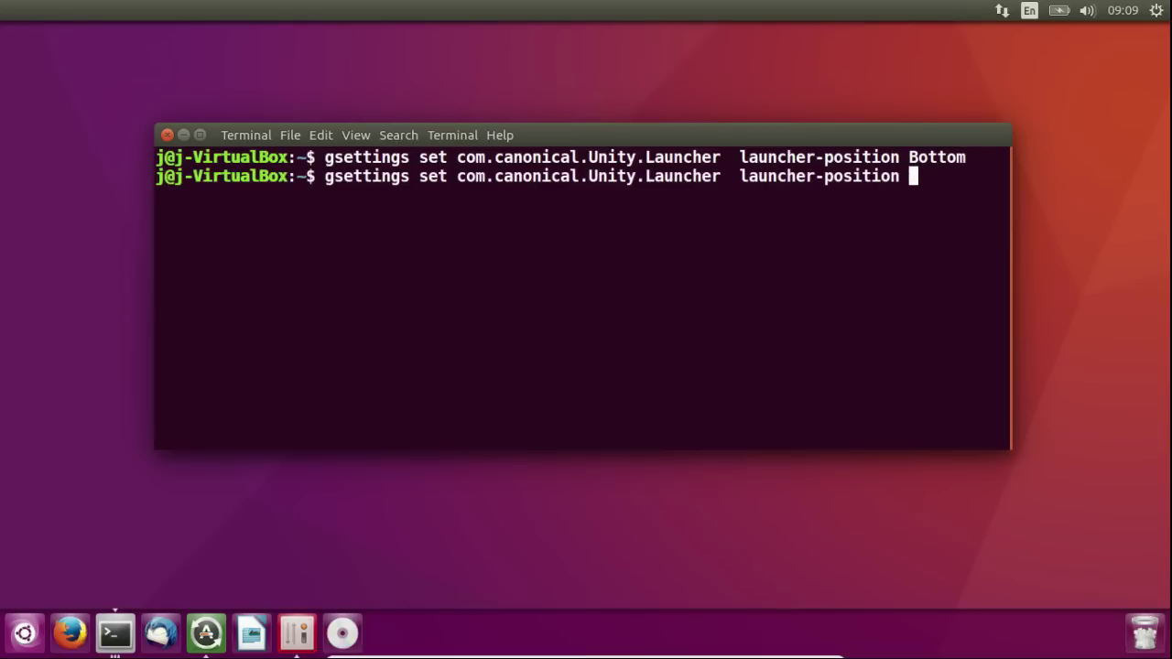
pyautogui.write('Left')
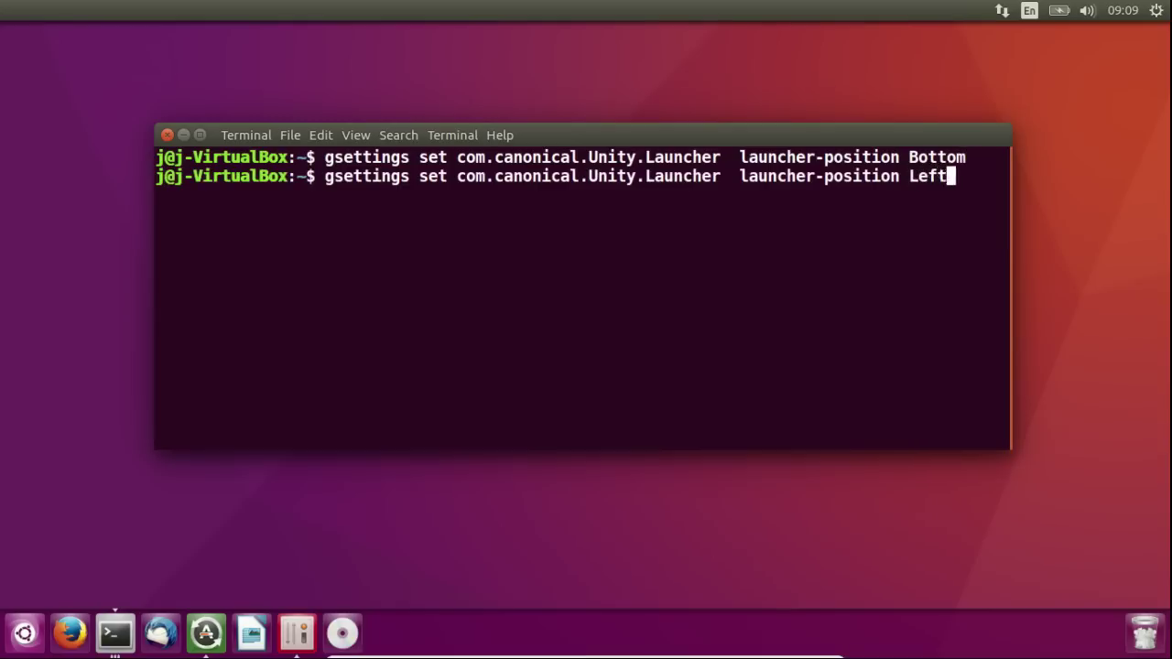
pyautogui.press('Return')
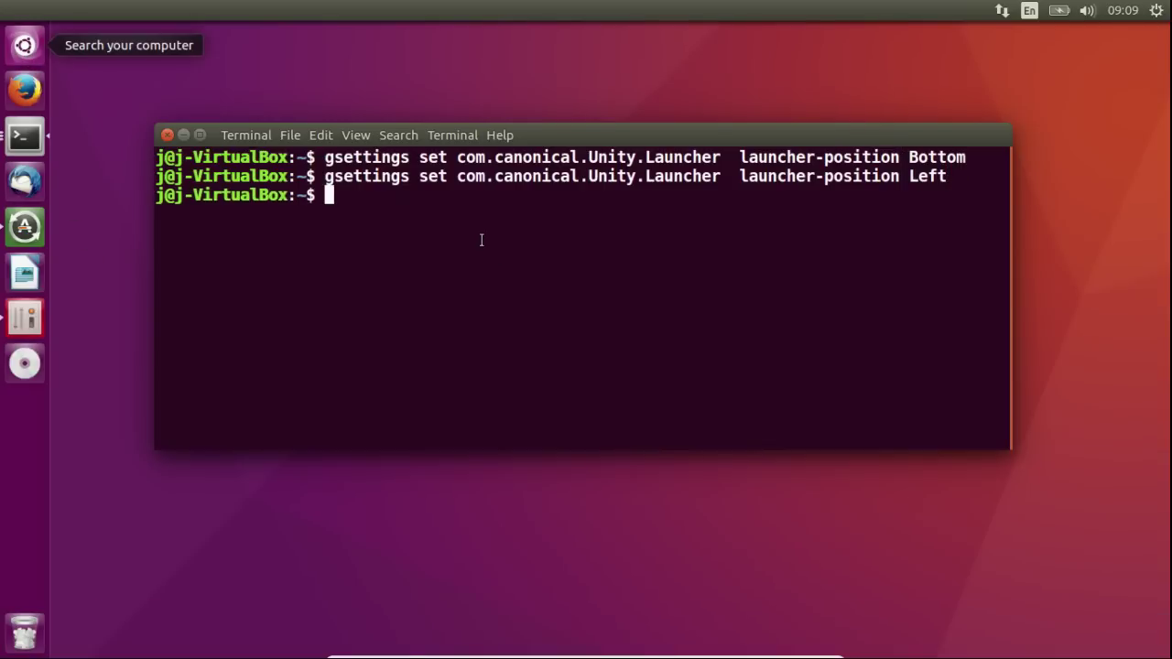
# Return the launcher to the bottom by rerunning launcher-position with Bottom.
pyautogui.press('Up')
pyautogui.press('BackSpace')
pyautogui.press('BackSpace')
pyautogui.press('BackSpace')
pyautogui.press('BackSpace')
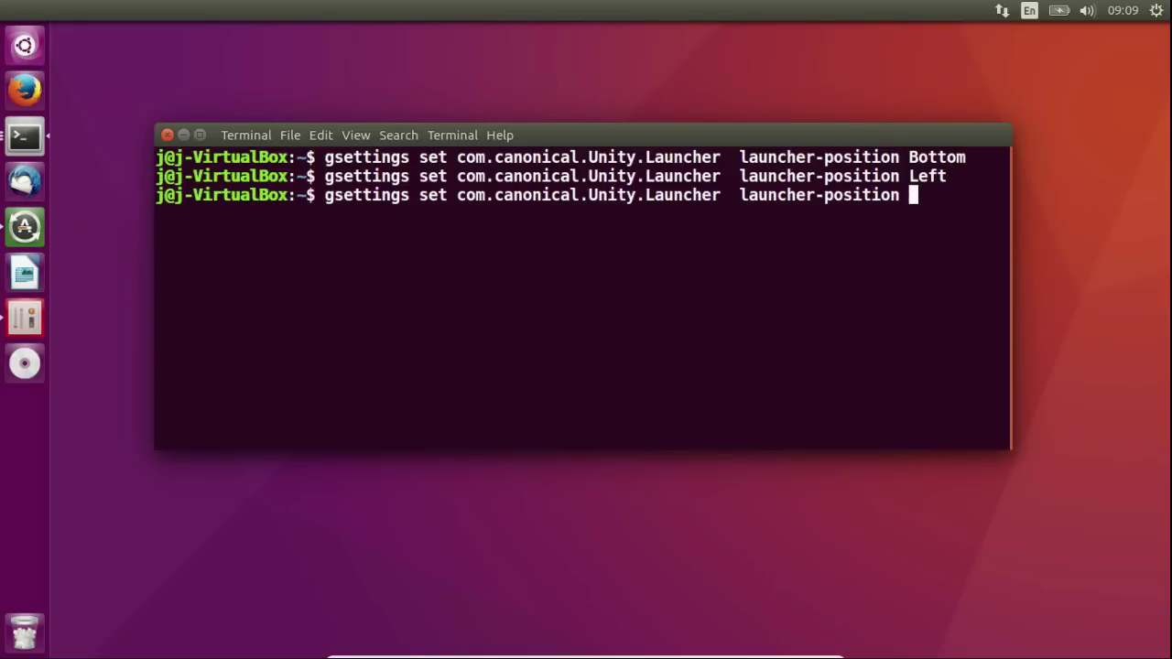
pyautogui.write('Bottom')
pyautogui.press('Return')
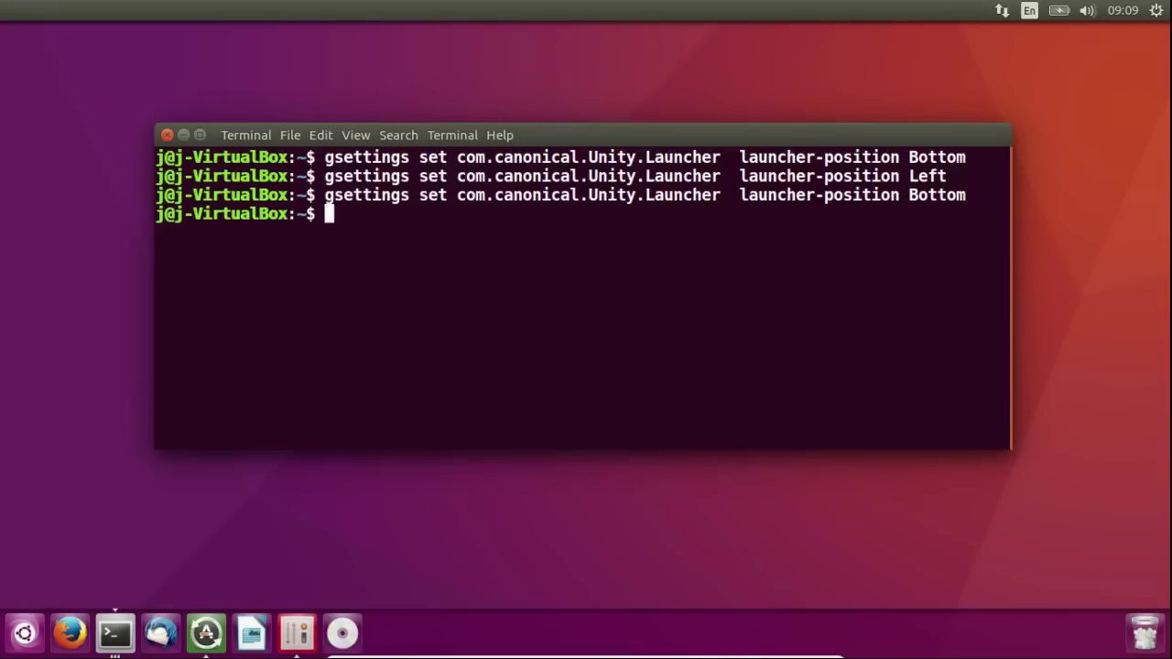